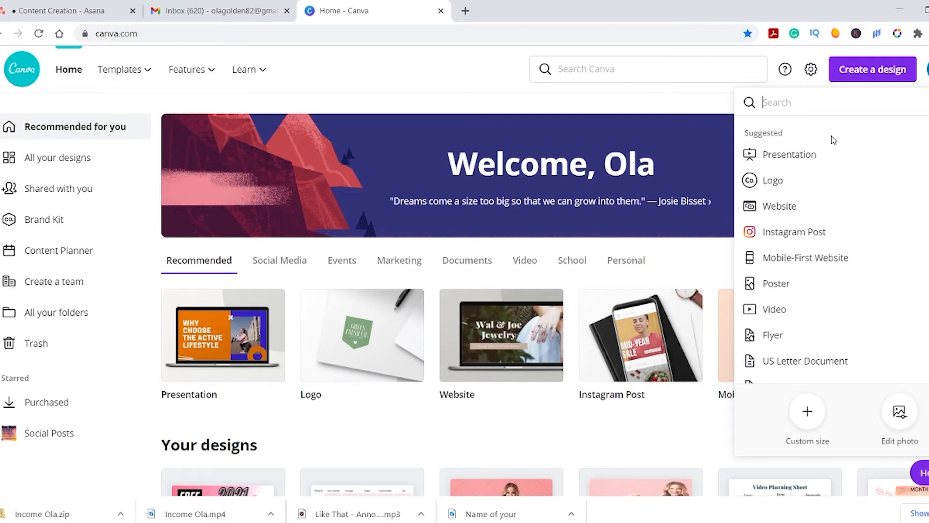
# - Create a YouTube Intro design and apply the film-strip template titled "my bleached blonde life"
pyautogui.write('youtube')
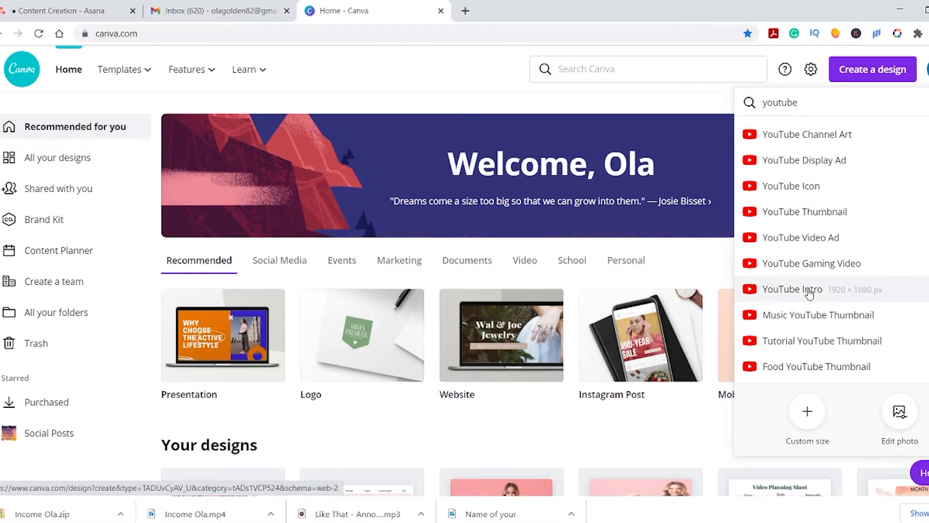
pyautogui.click(792, 289)
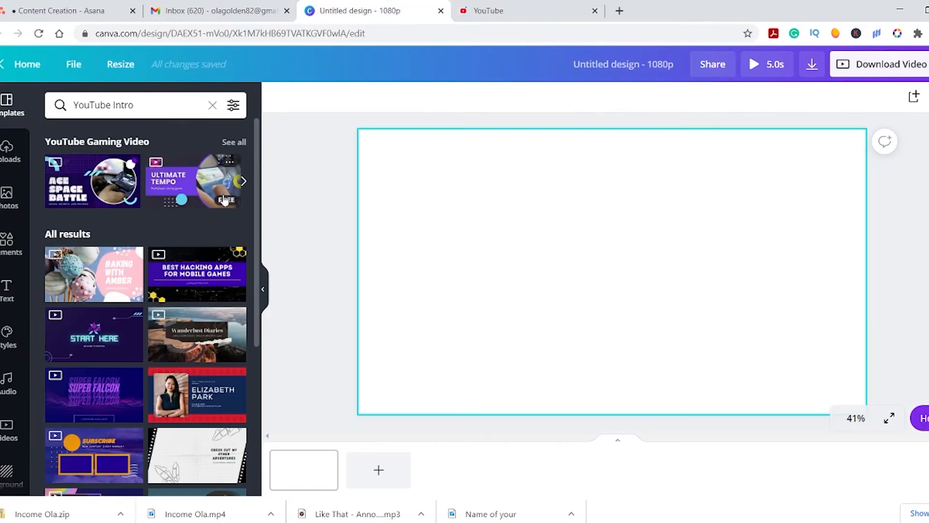
pyautogui.scroll(-5, 189, 238)
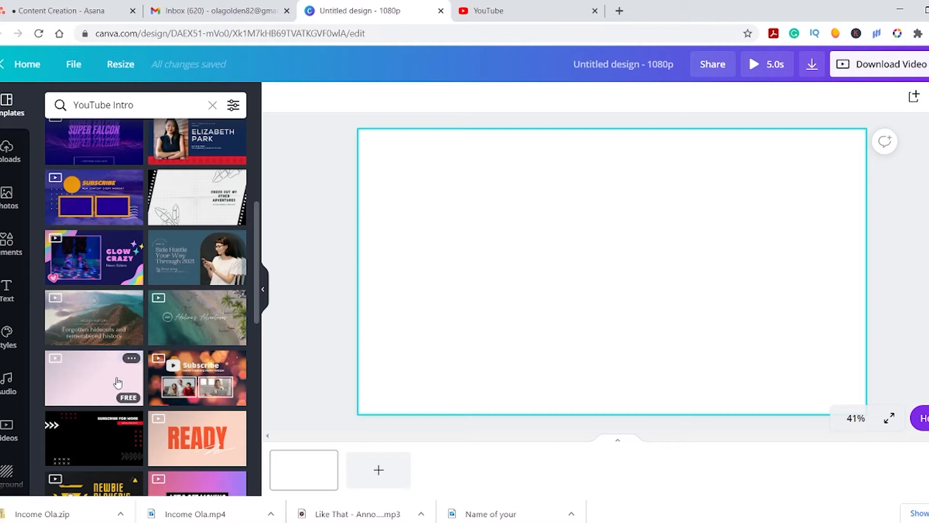
pyautogui.scroll(-4, 169, 387)
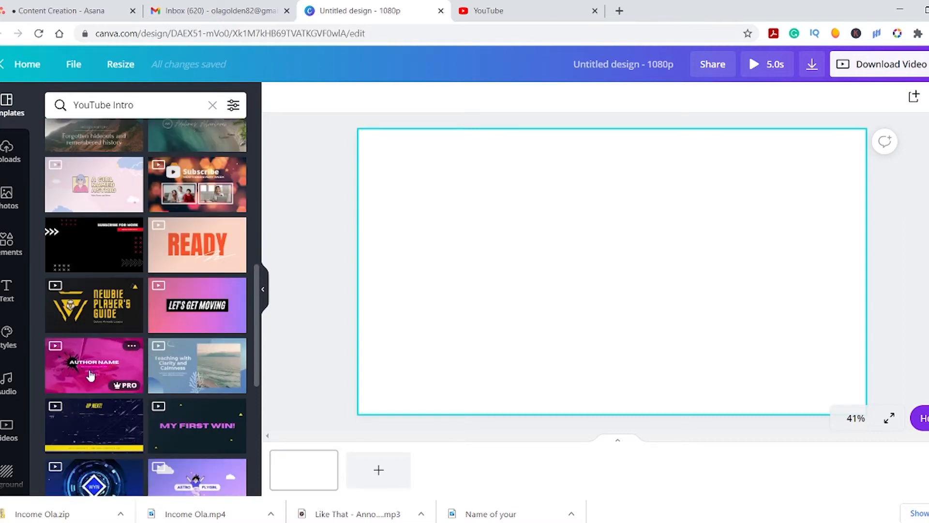
pyautogui.scroll(-5, 154, 326)
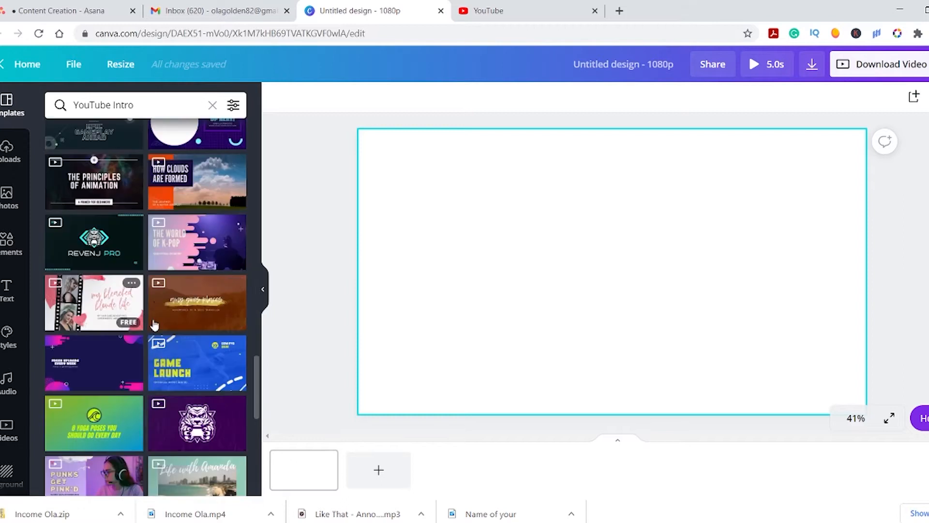
pyautogui.click(106, 303)
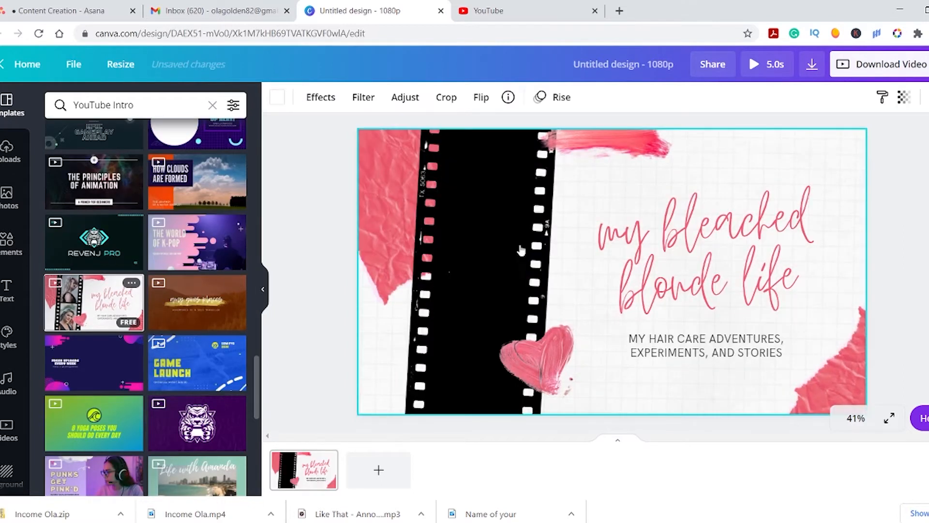
# - Replace the template's handwritten title text with "Income Ola"
pyautogui.click(786, 283)
pyautogui.doubleClick(795, 278)
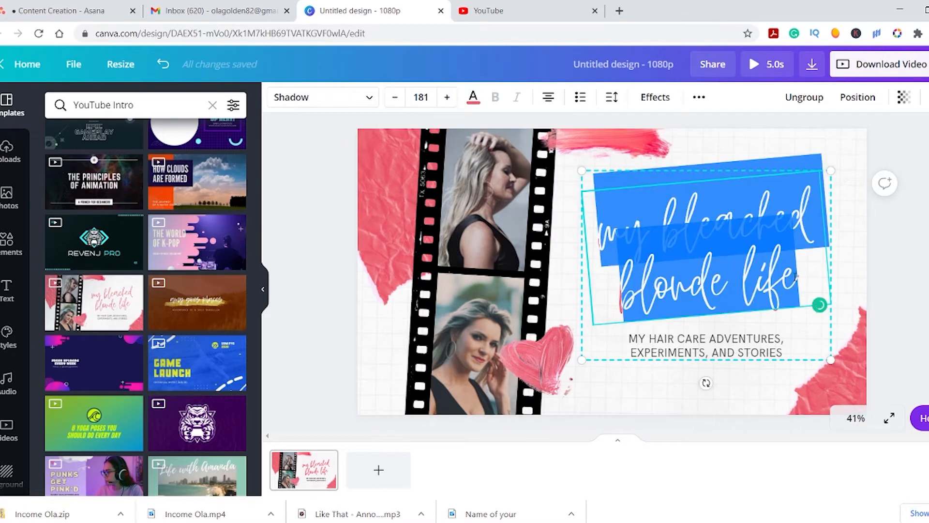
pyautogui.write('Income Ola')
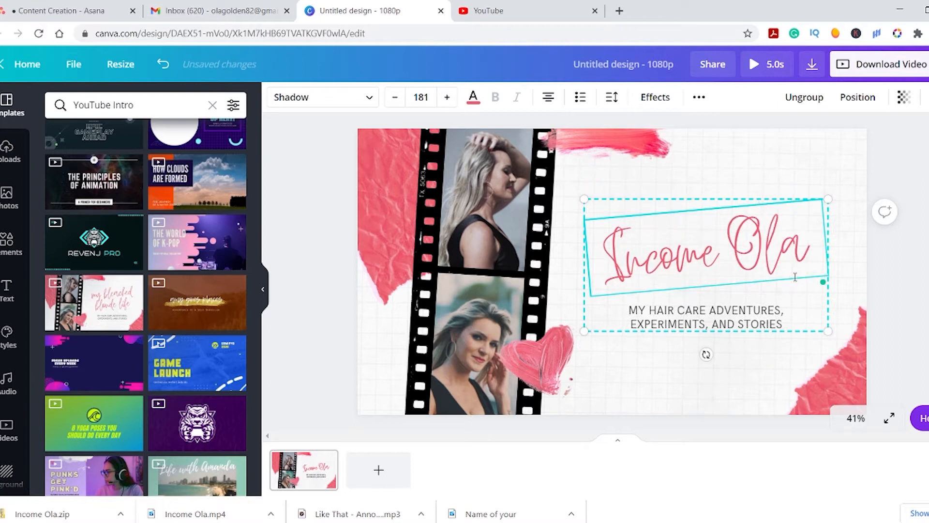
# - Color the title black and change its font to Brittany
pyautogui.click(473, 98)
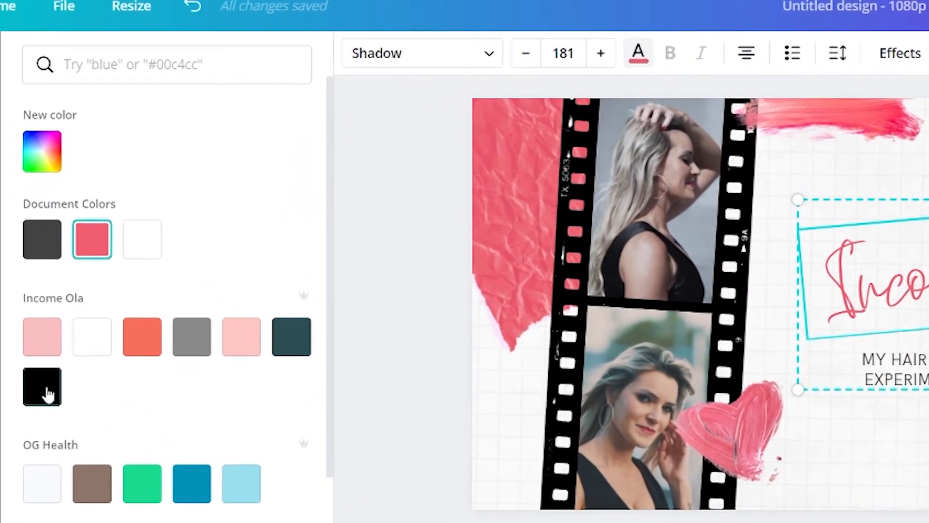
pyautogui.click(47, 393)
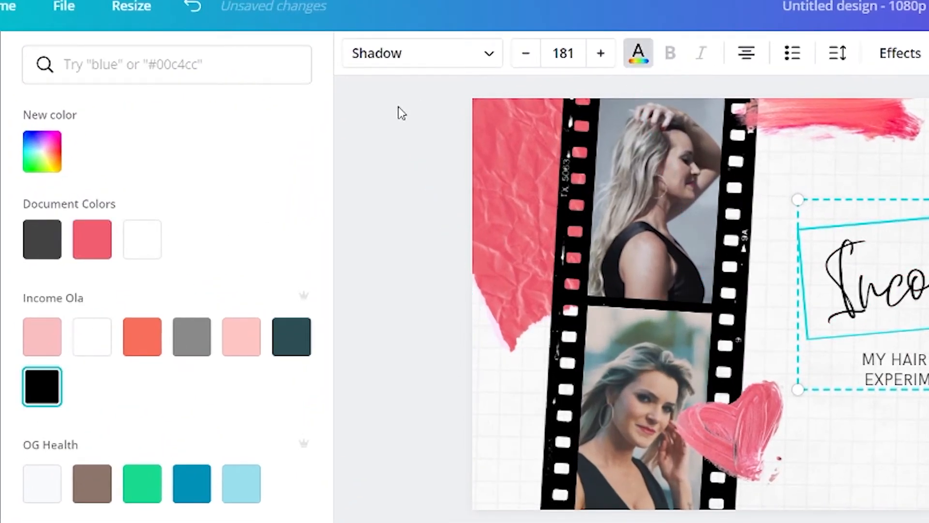
pyautogui.click(399, 108)
pyautogui.click(489, 62)
pyautogui.click(62, 228)
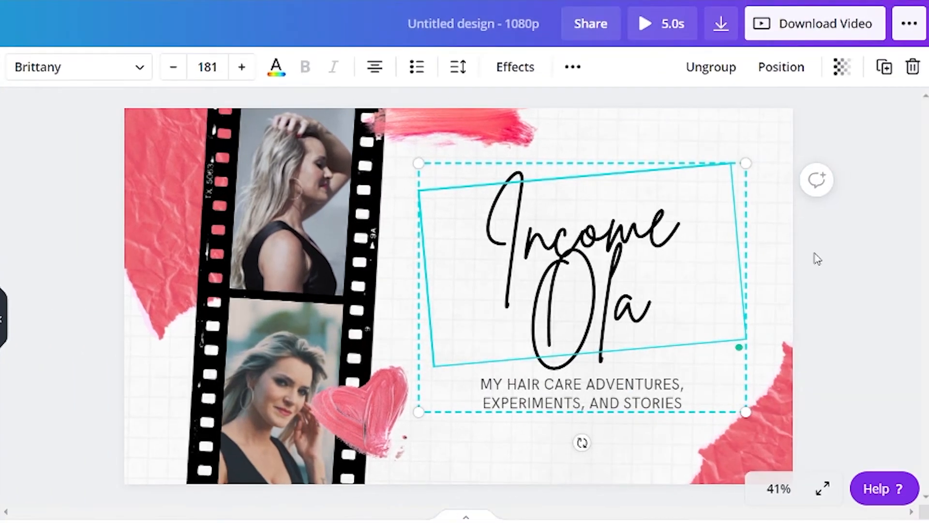
pyautogui.click(705, 261)
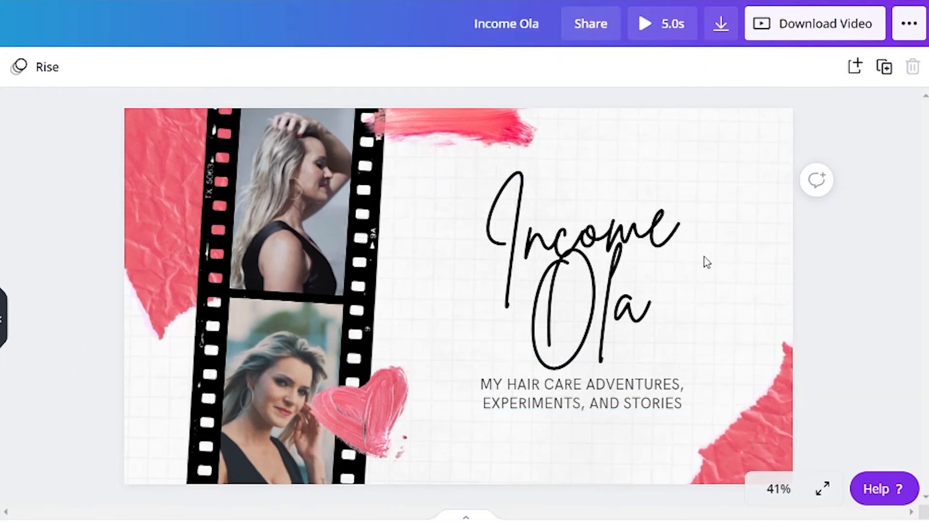
# - Nudge the title and tagline group slightly up and ungroup it
pyautogui.moveTo(644, 271)
pyautogui.mouseDown()
pyautogui.moveTo(606, 252)
pyautogui.moveTo(602, 271)
pyautogui.moveTo(558, 289)
pyautogui.moveTo(626, 256)
pyautogui.moveTo(643, 277)
pyautogui.mouseUp()
pyautogui.click(856, 221)
pyautogui.click(681, 209)
pyautogui.click(712, 70)
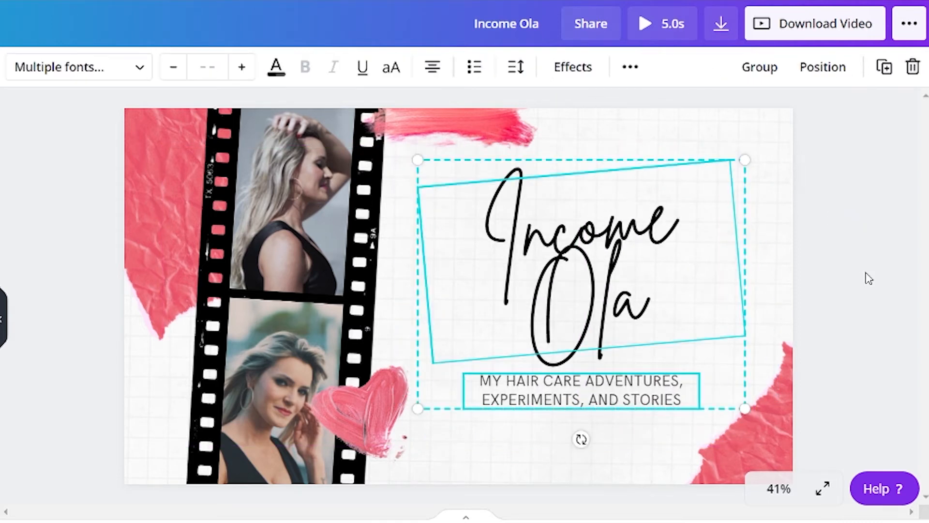
# - Move the title slightly up and left, and widen its text box so "Income Ola" fits on one line
pyautogui.click(869, 279)
pyautogui.moveTo(593, 271); pyautogui.dragTo(572, 258)
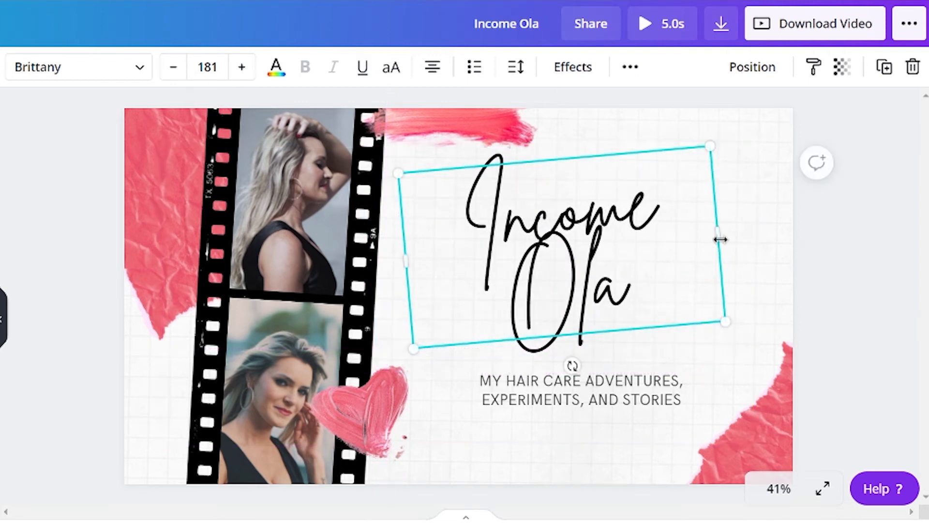
pyautogui.moveTo(719, 236); pyautogui.dragTo(768, 230)
pyautogui.click(855, 282)
# - Change the tagline to "YOUR SUCCESS IS ONE STEP AWAY" and move it up closer to the title
pyautogui.click(536, 402)
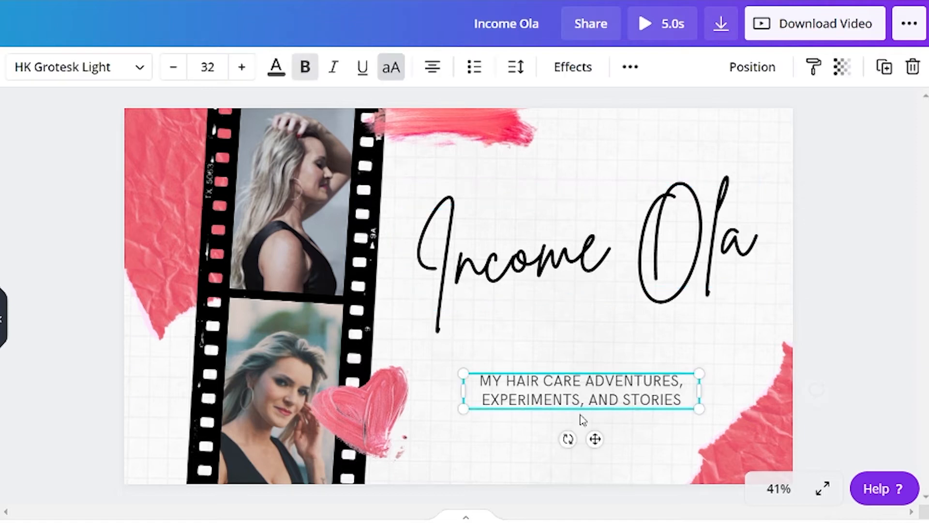
pyautogui.doubleClick(677, 402)
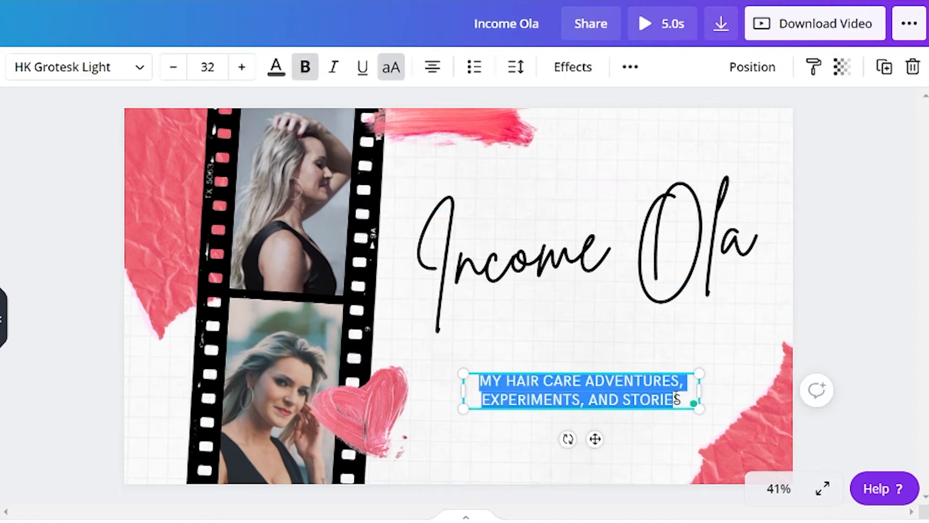
pyautogui.write('YOUR SUCCESS IS ONE STEP AE=WA')
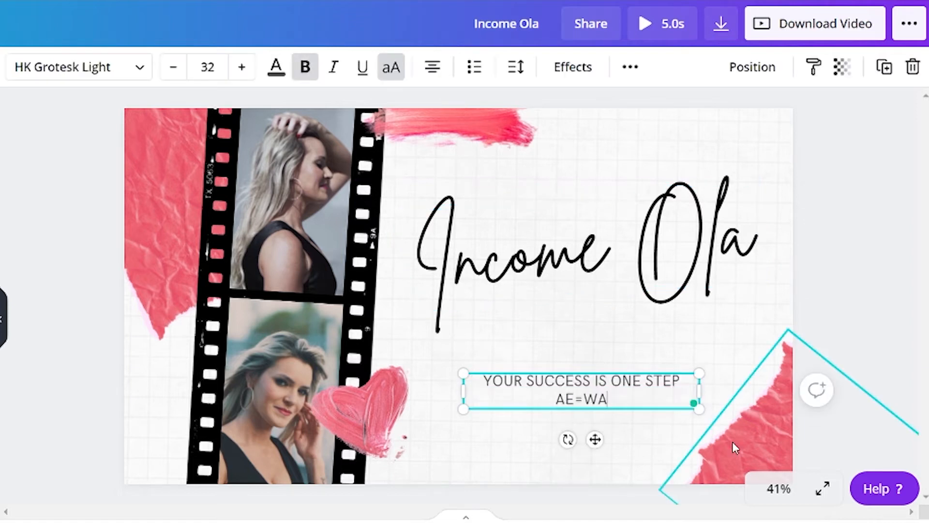
pyautogui.press('BackSpace')
pyautogui.press('BackSpace')
pyautogui.press('BackSpace')
pyautogui.press('BackSpace')
pyautogui.write('WAY')
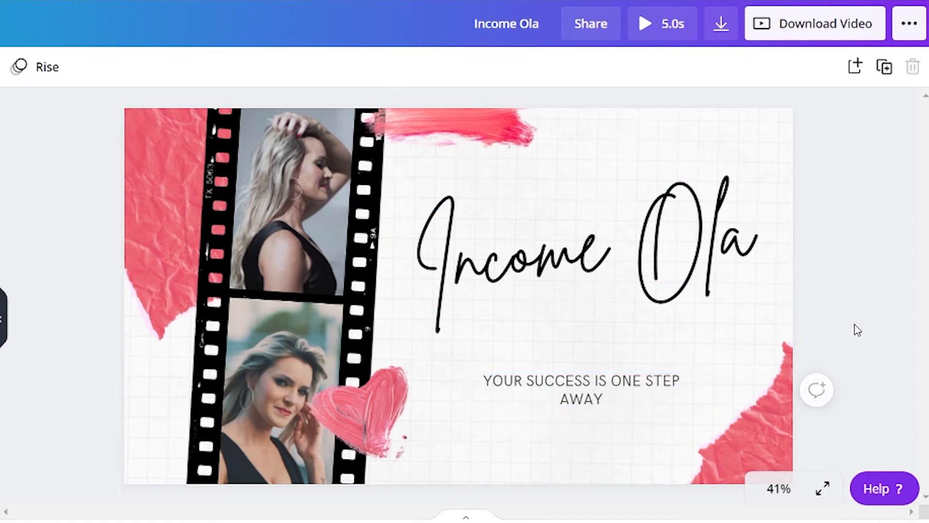
pyautogui.click(855, 329)
pyautogui.moveTo(544, 398); pyautogui.dragTo(546, 374)
pyautogui.click(847, 306)
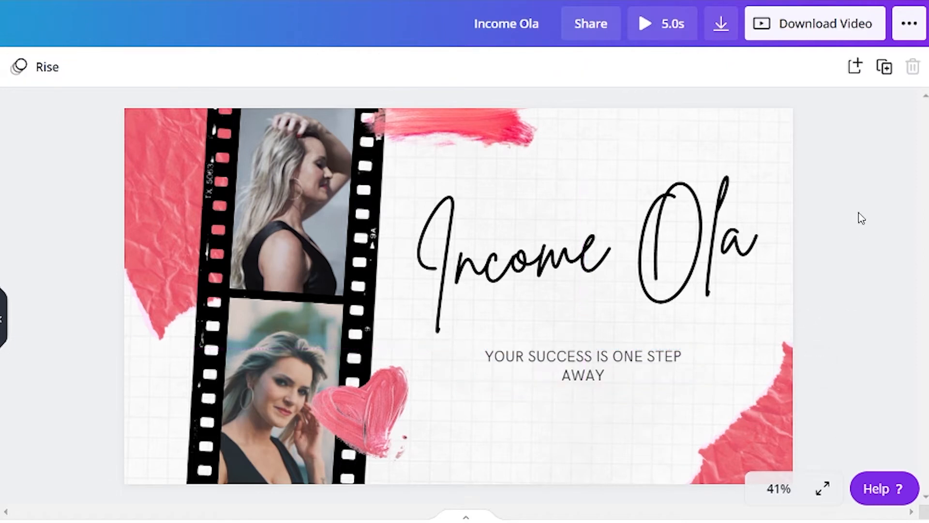
# - Select the upper clip in the film strip and show the uploaded media
pyautogui.click(314, 184)
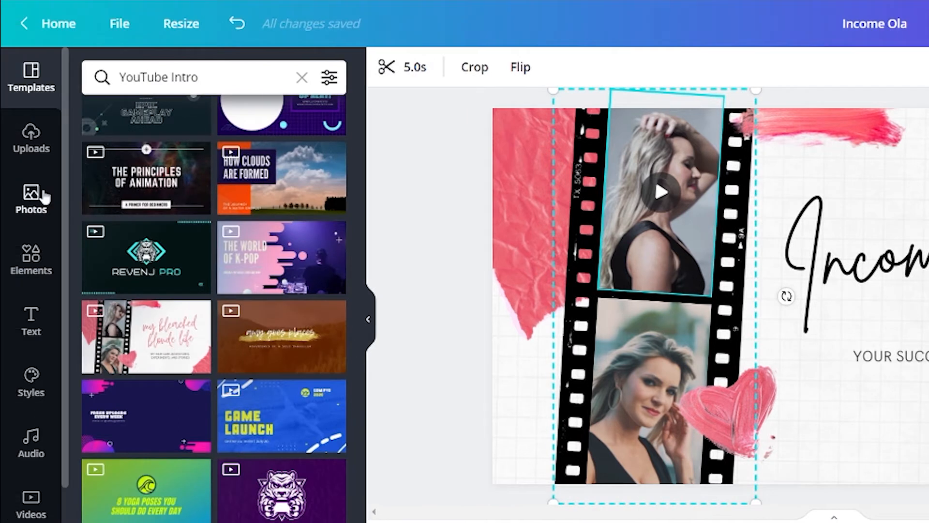
pyautogui.scroll(-3, 30, 252)
pyautogui.scroll(3, 30, 291)
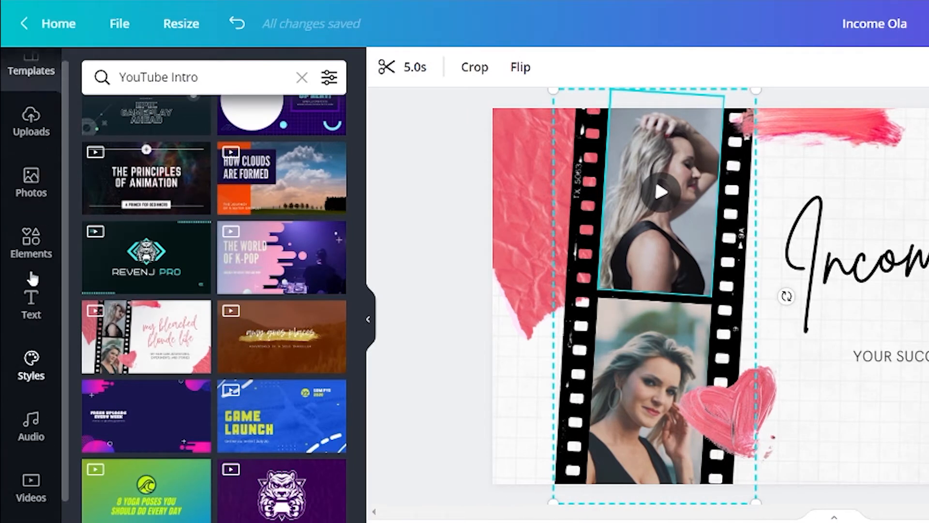
pyautogui.click(31, 145)
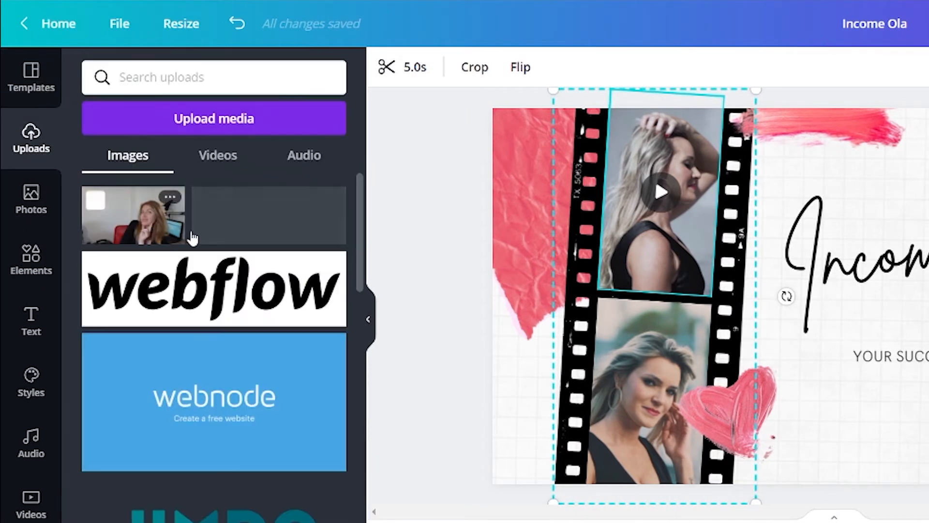
pyautogui.click(188, 123)
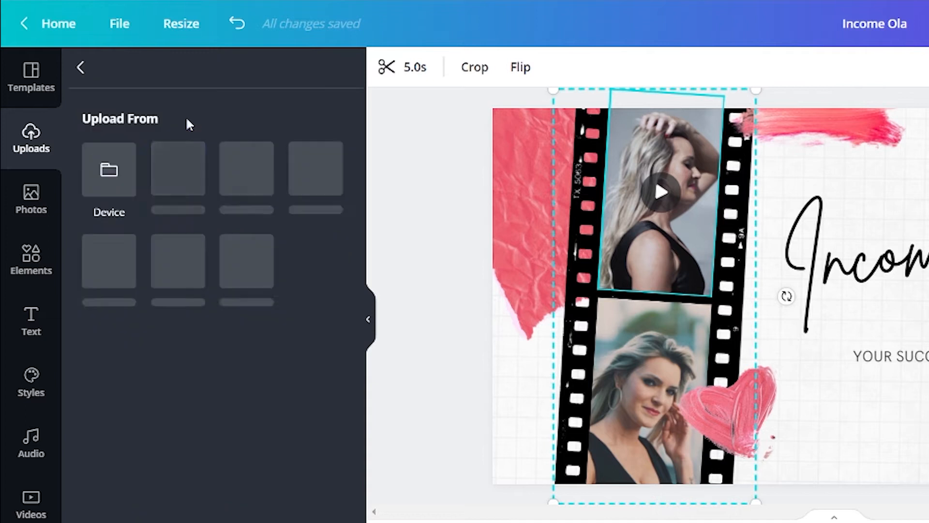
pyautogui.click(124, 189)
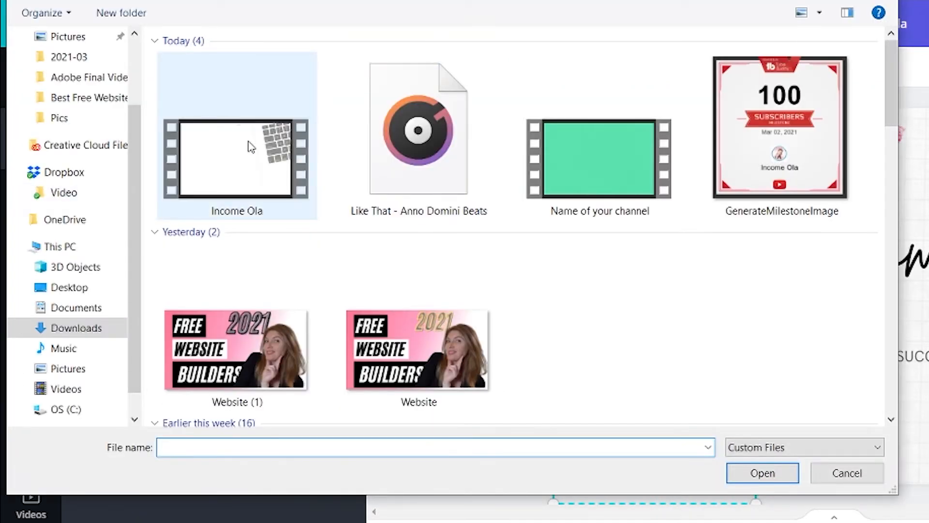
pyautogui.press('Escape')
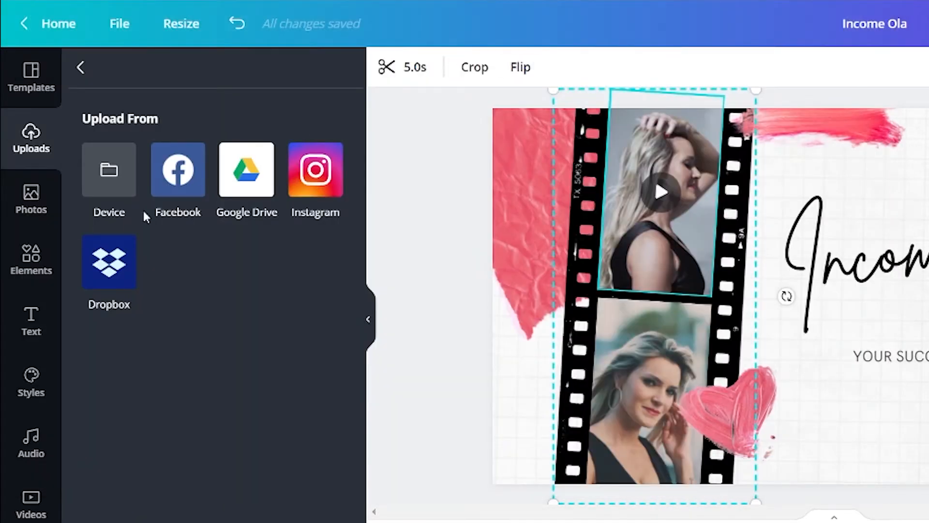
pyautogui.click(81, 67)
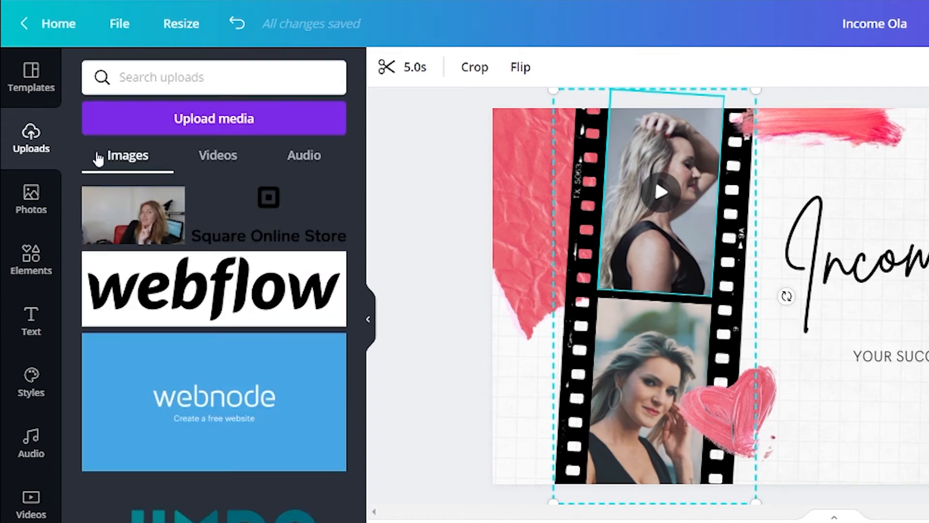
# - Replace the film strip's upper clip with the 6.0-second uploaded video of the woman in white
pyautogui.click(217, 162)
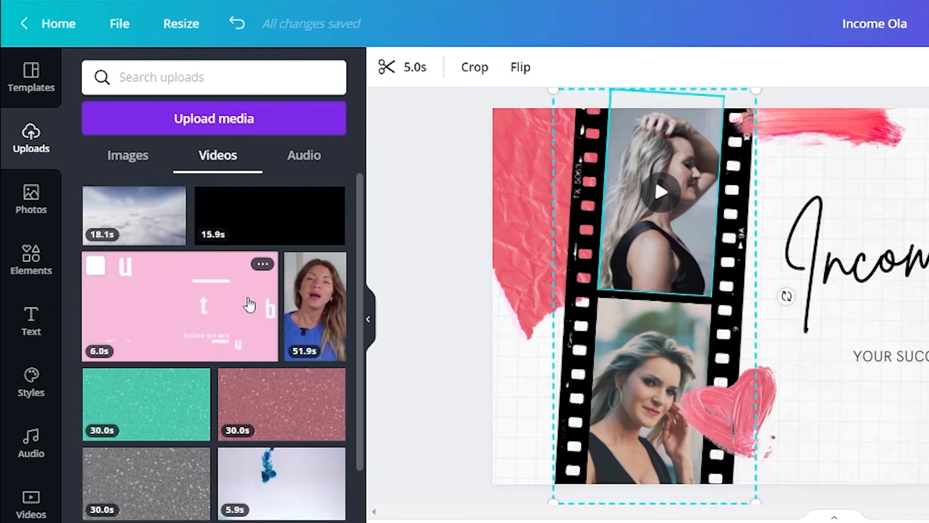
pyautogui.scroll(-4, 249, 304)
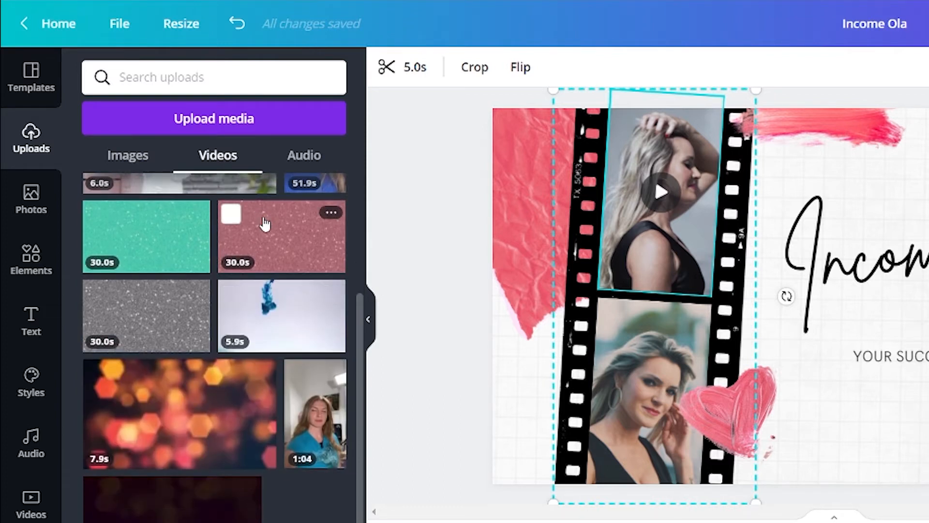
pyautogui.scroll(4, 165, 244)
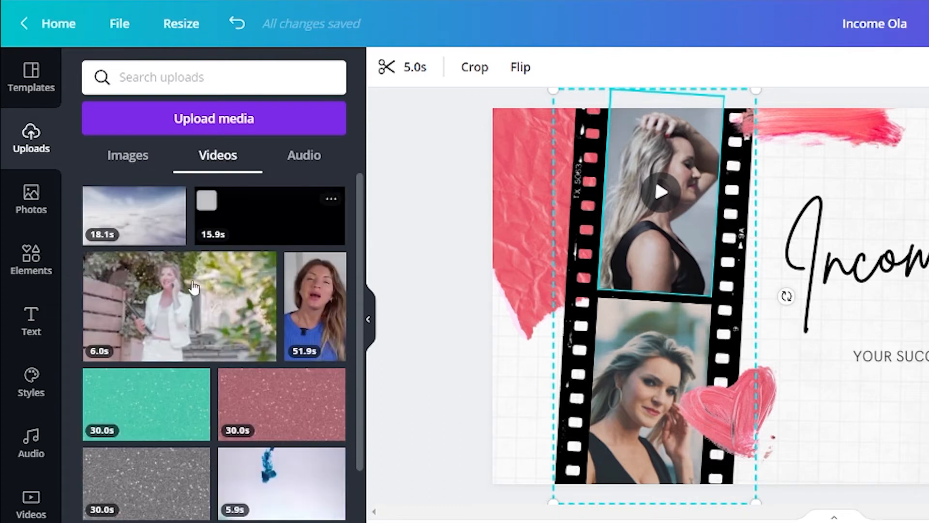
pyautogui.moveTo(187, 307); pyautogui.dragTo(624, 198)
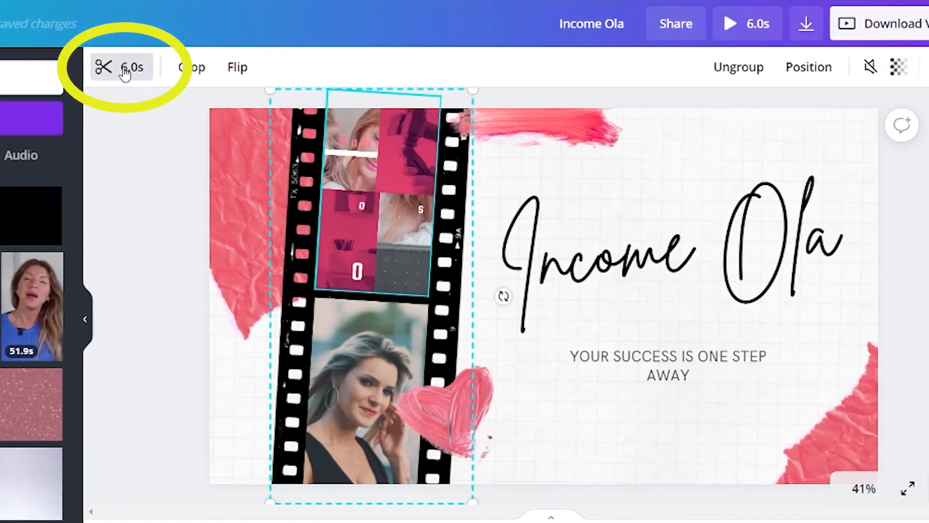
# - Trim the end of the film strip's upper video so it lasts 2.0 seconds
pyautogui.click(125, 69)
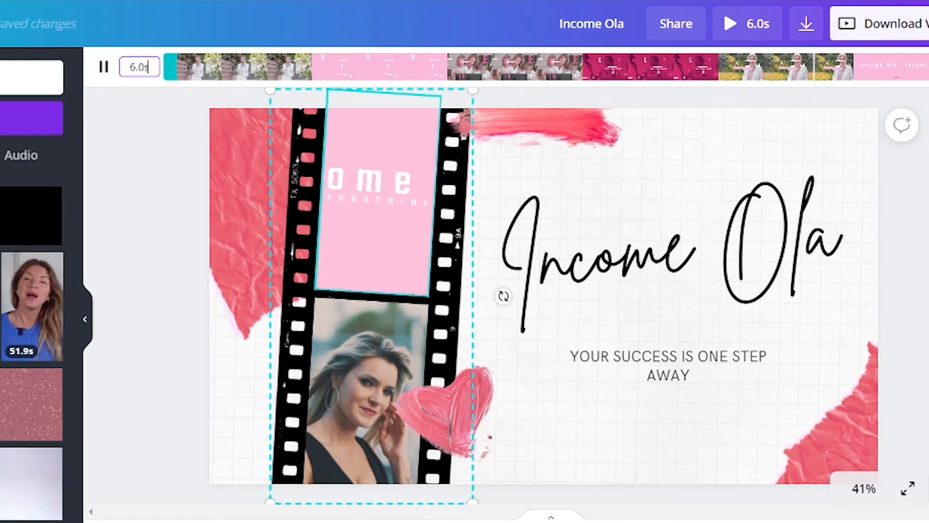
pyautogui.moveTo(874, 71); pyautogui.dragTo(431, 68)
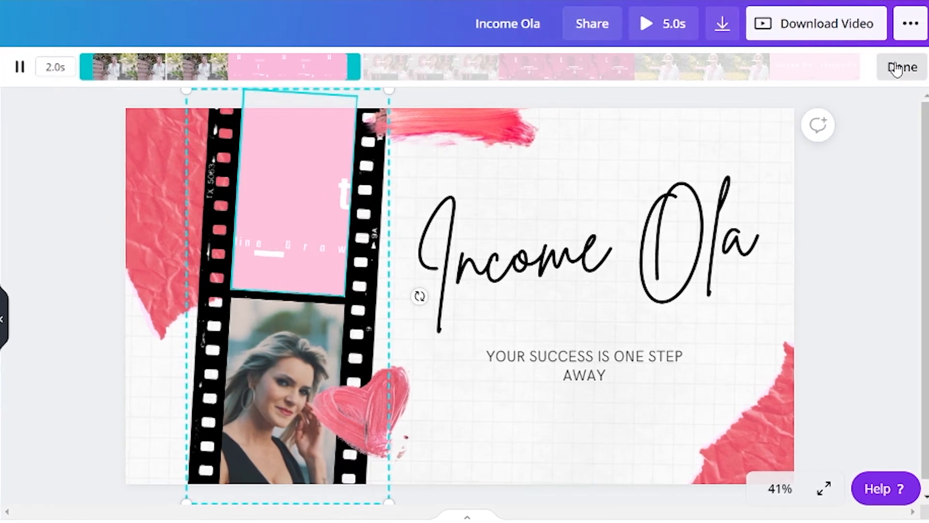
pyautogui.click(898, 66)
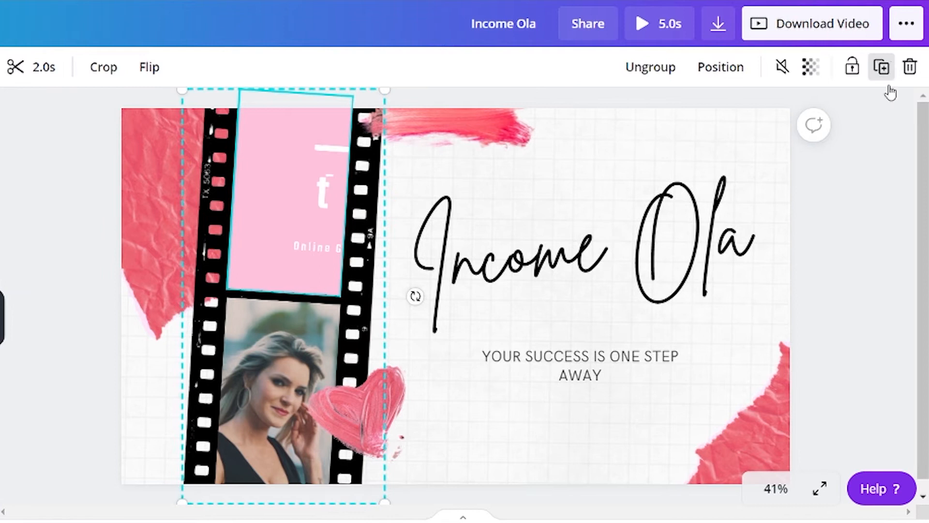
# - Replace the film strip's lower clip with the 1:04 uploaded video of the woman in the blue shirt
pyautogui.click(262, 377)
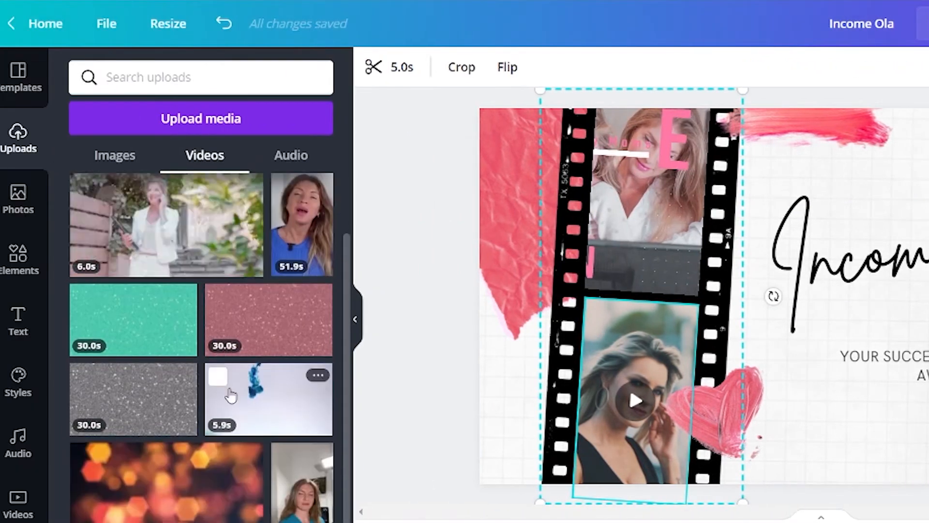
pyautogui.scroll(-2, 230, 395)
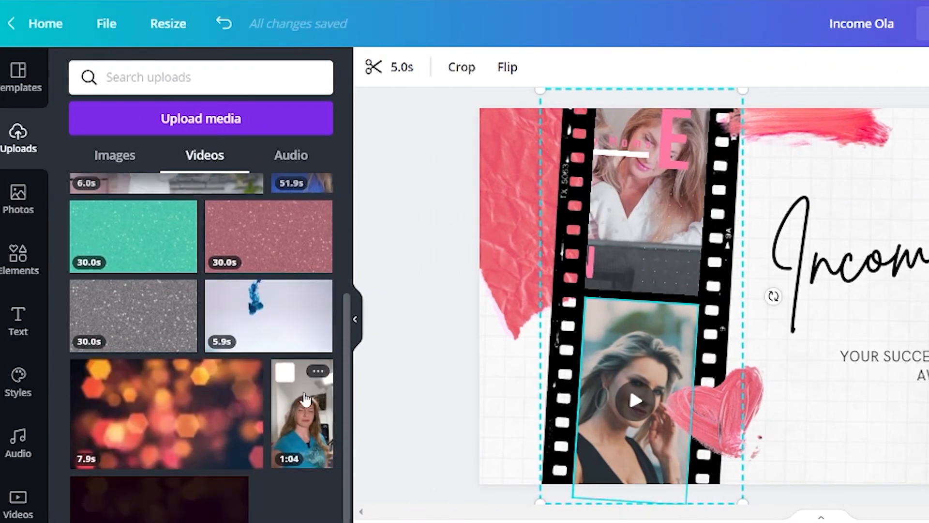
pyautogui.moveTo(295, 407); pyautogui.dragTo(629, 388)
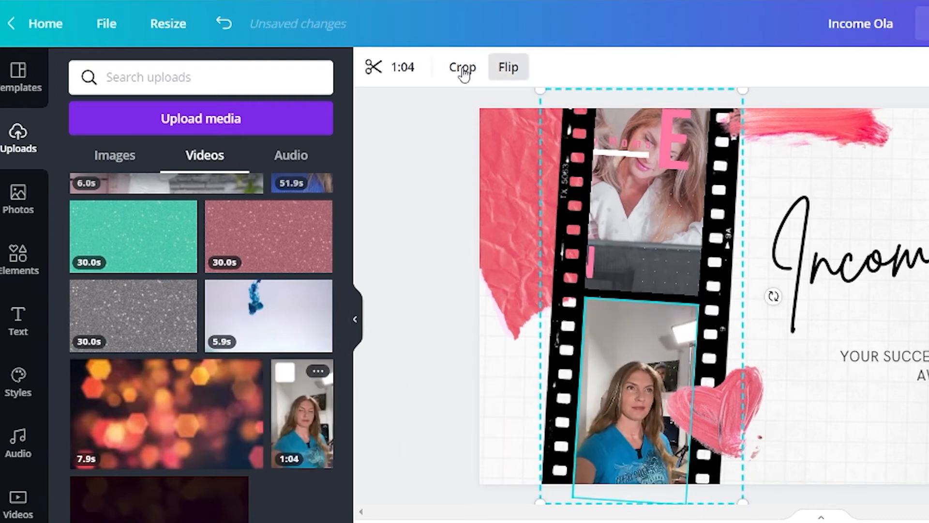
# - Trim the film strip's lower video to 2.0 seconds and shift the kept section slightly past the clip's start
pyautogui.moveTo(864, 63); pyautogui.dragTo(478, 59)
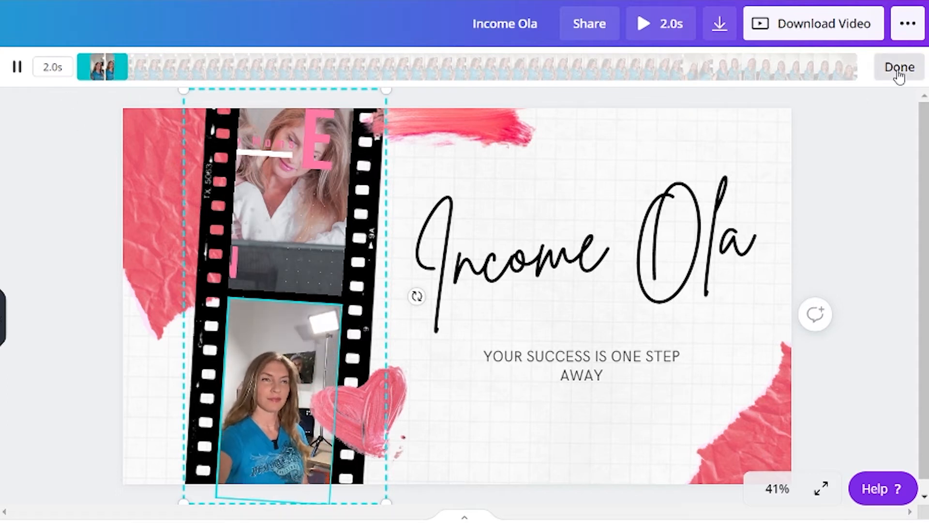
pyautogui.click(898, 68)
pyautogui.click(51, 67)
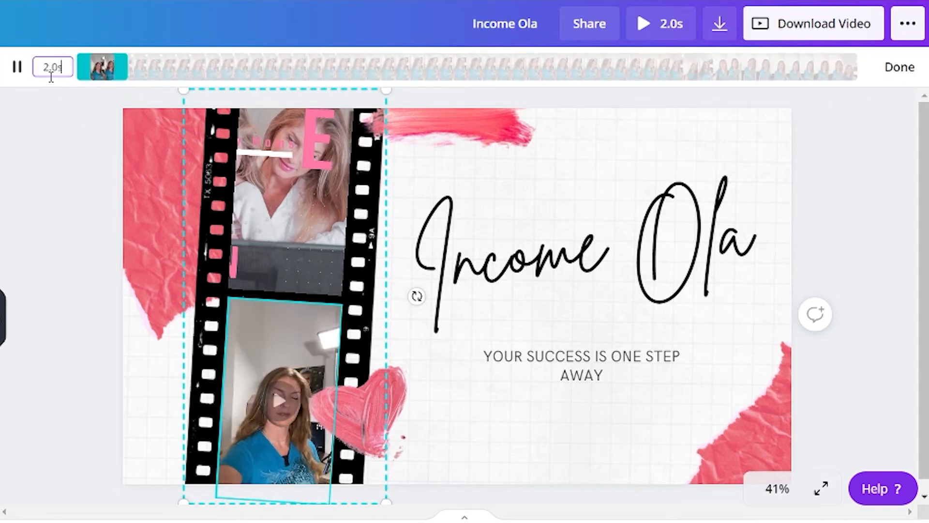
pyautogui.moveTo(92, 71); pyautogui.dragTo(124, 66)
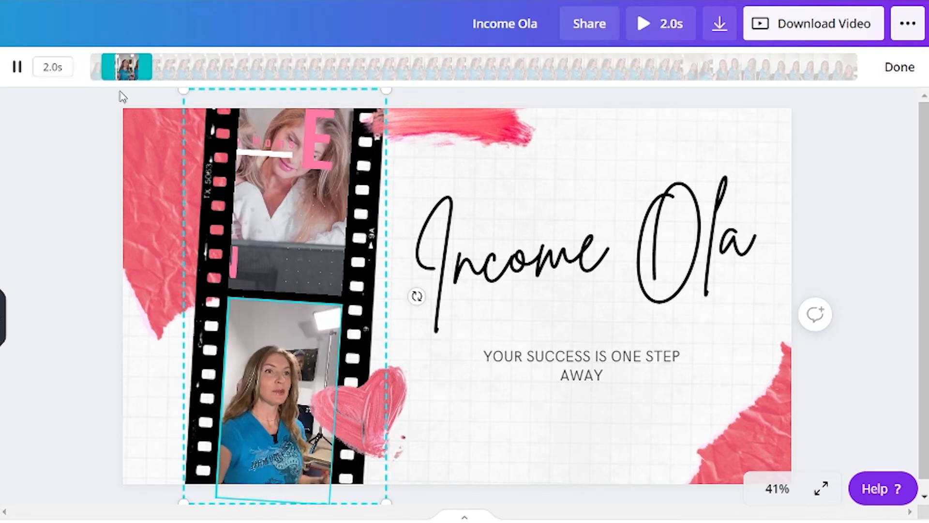
pyautogui.click(889, 230)
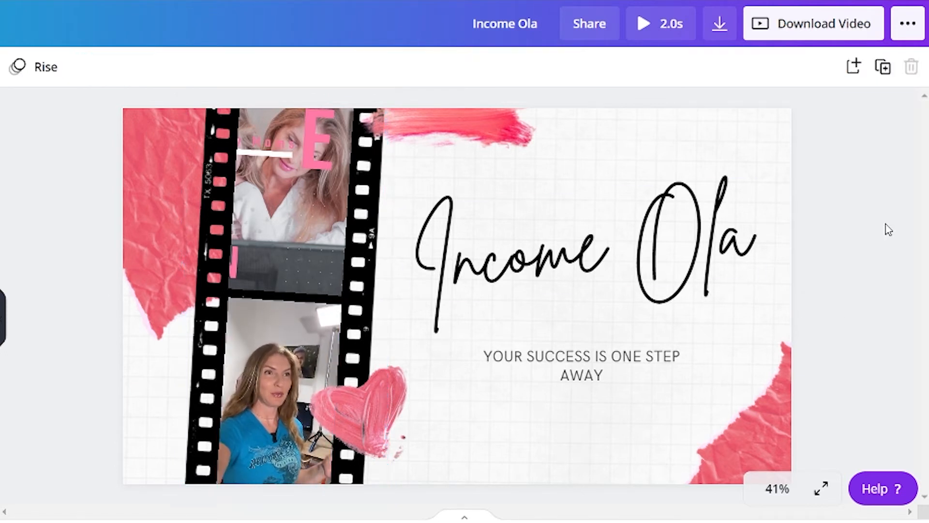
# - Search the photo library for "laptop" and limit the results to free images
pyautogui.click(574, 133)
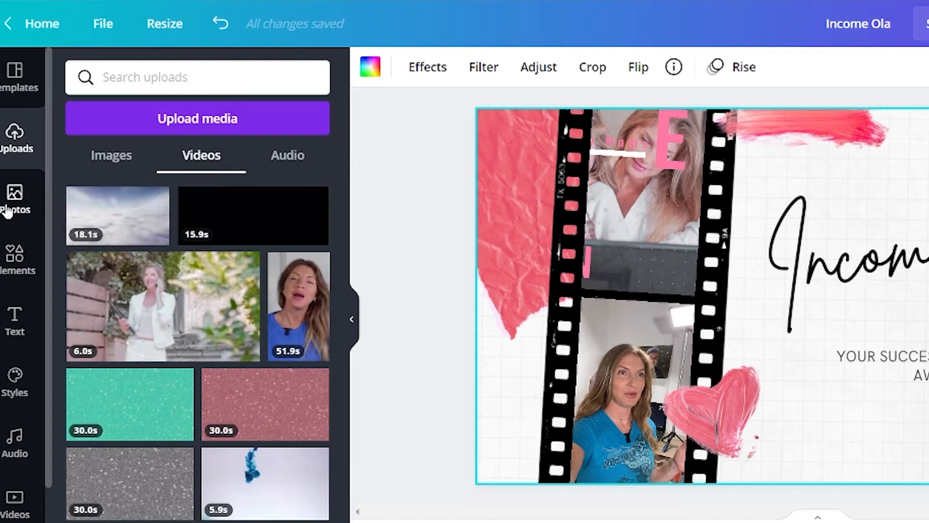
pyautogui.click(15, 198)
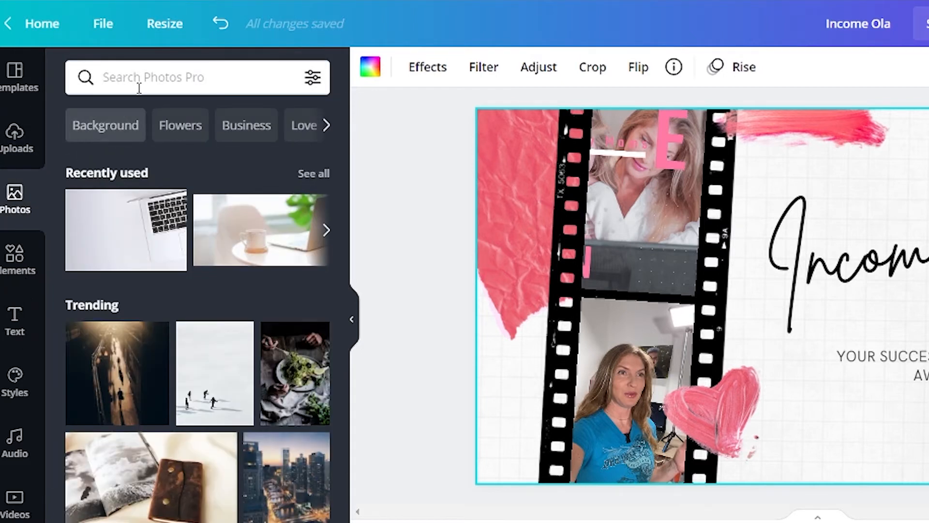
pyautogui.click(148, 79)
pyautogui.write('laptop')
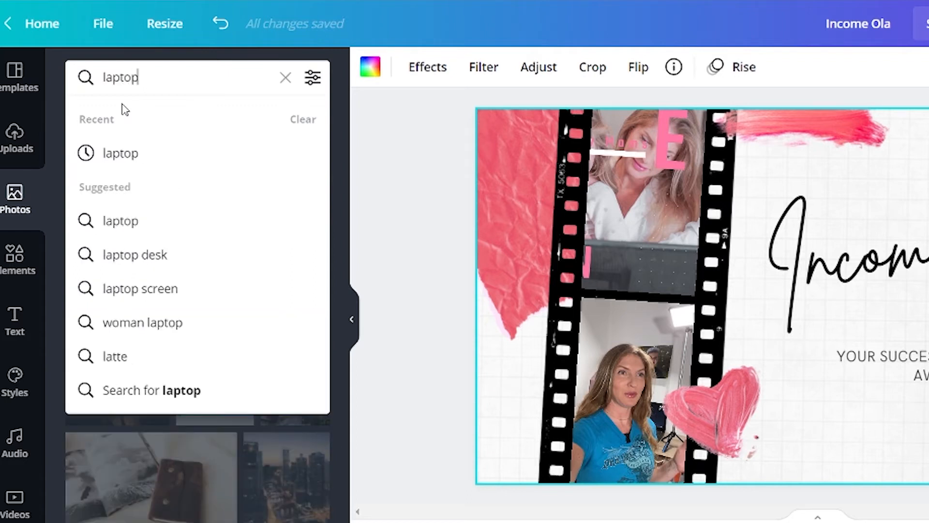
pyautogui.press('Return')
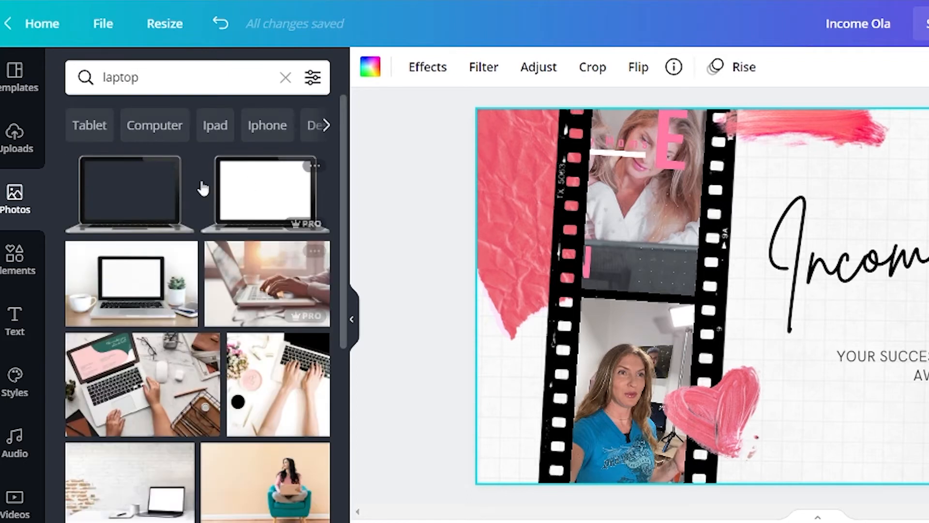
pyautogui.click(313, 78)
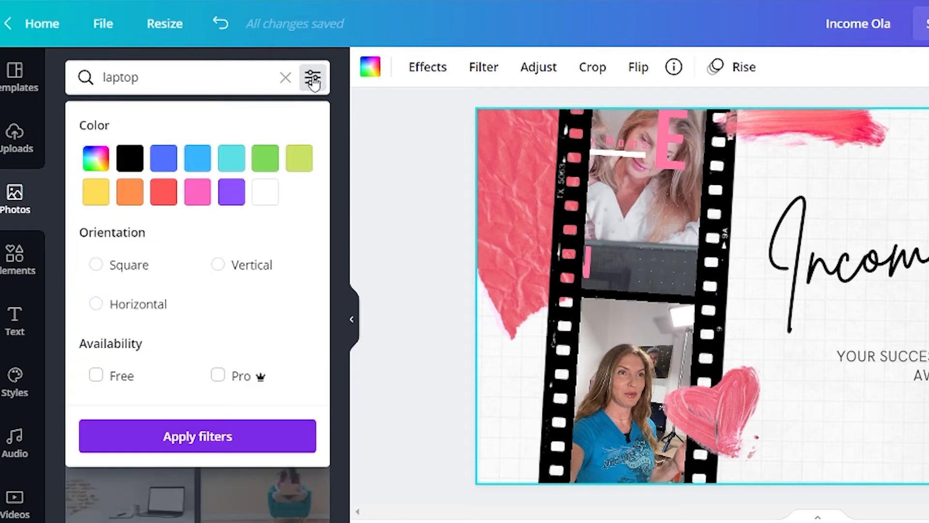
pyautogui.click(96, 378)
pyautogui.click(203, 439)
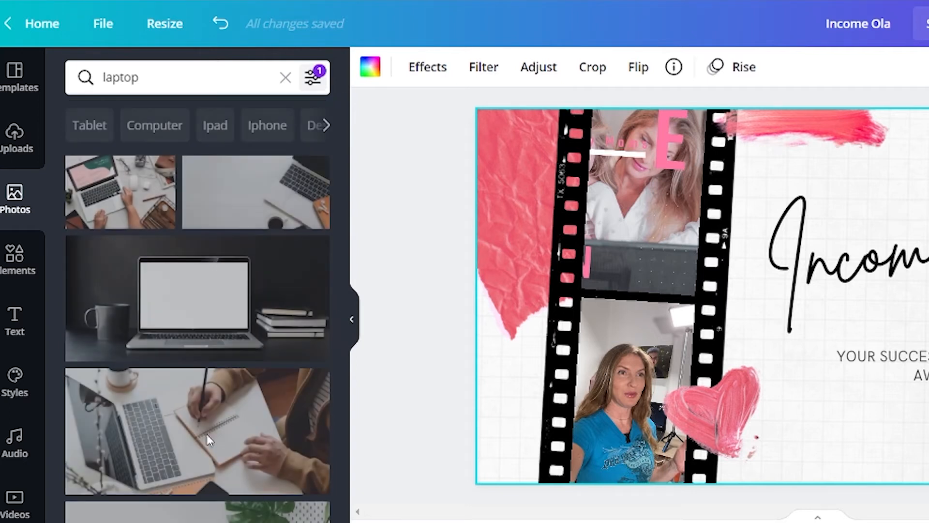
# - Replace the page background with the free photo of a laptop keyboard on a plain white desk
pyautogui.scroll(-5, 260, 334)
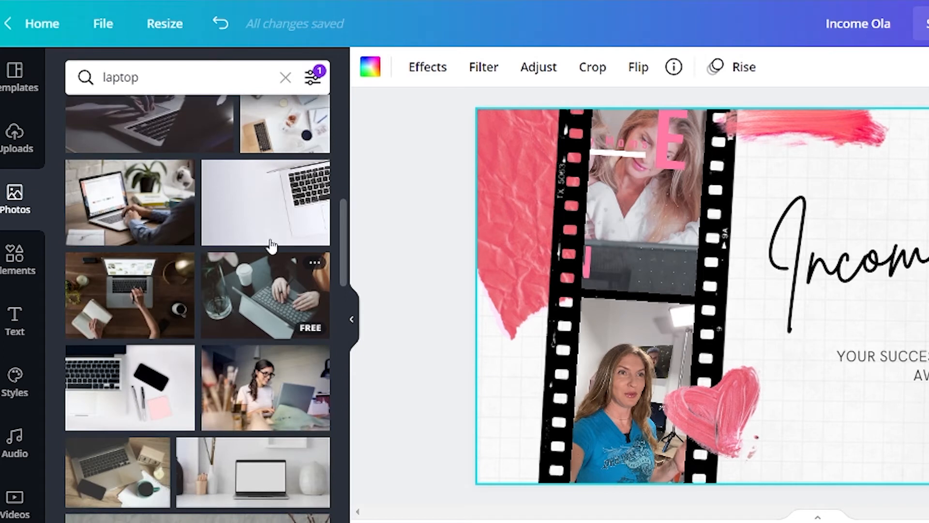
pyautogui.moveTo(250, 199); pyautogui.dragTo(477, 292)
pyautogui.moveTo(148, 293); pyautogui.dragTo(140, 361)
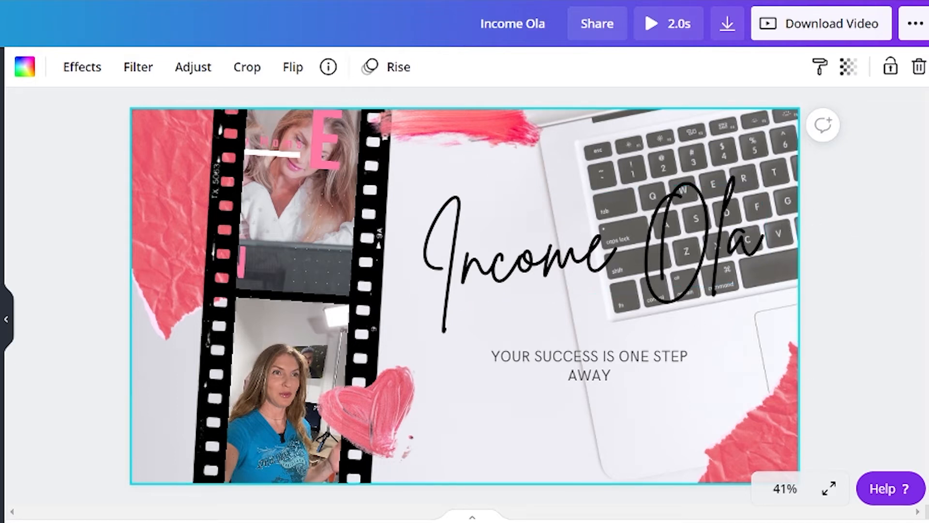
pyautogui.click(889, 332)
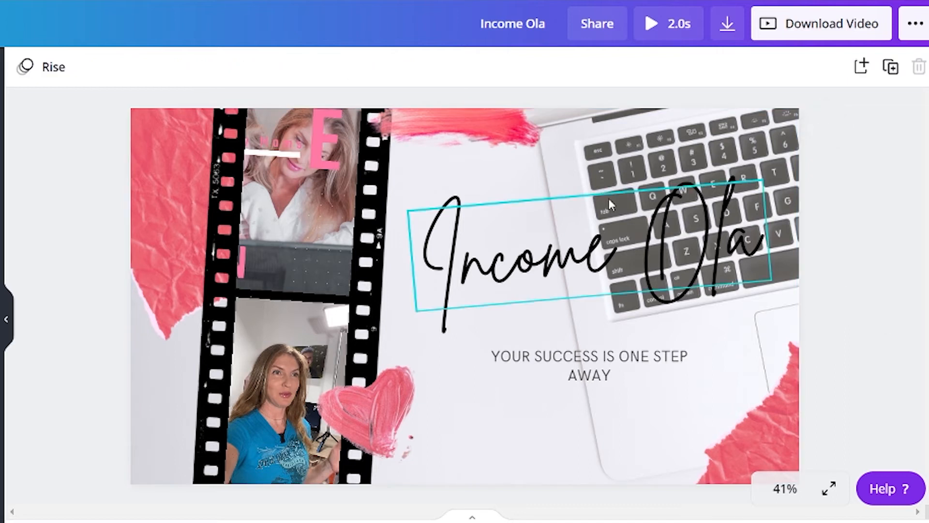
# - Fade the laptop background photo by setting its transparency to 46
pyautogui.click(684, 139)
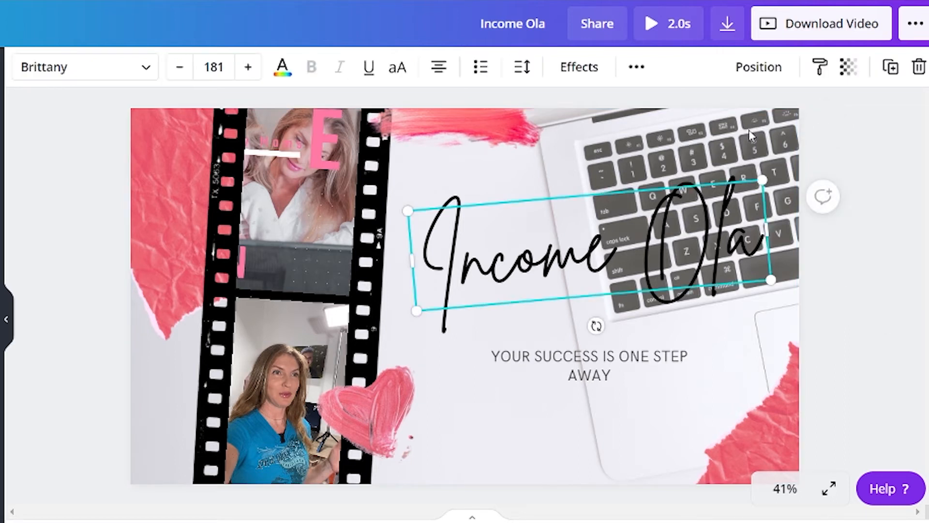
pyautogui.click(160, 366)
pyautogui.click(848, 67)
pyautogui.moveTo(768, 119); pyautogui.dragTo(735, 129)
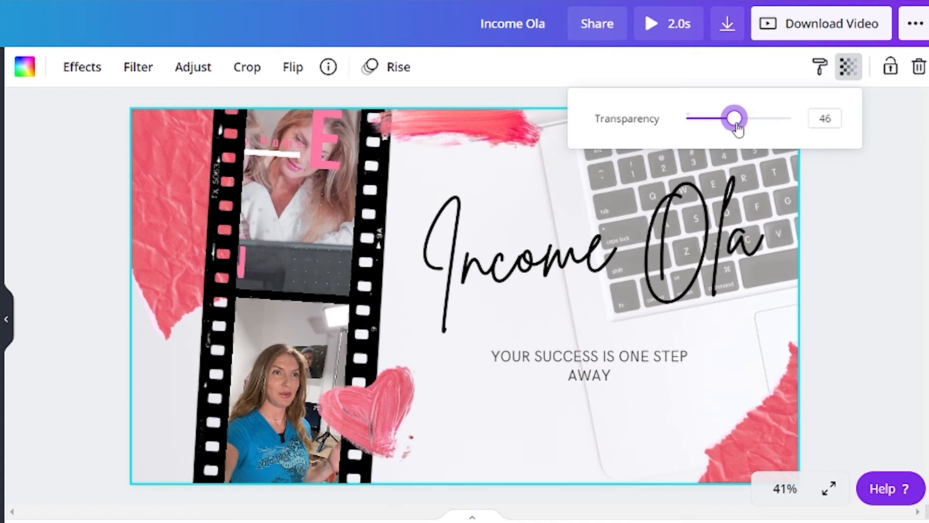
pyautogui.click(104, 160)
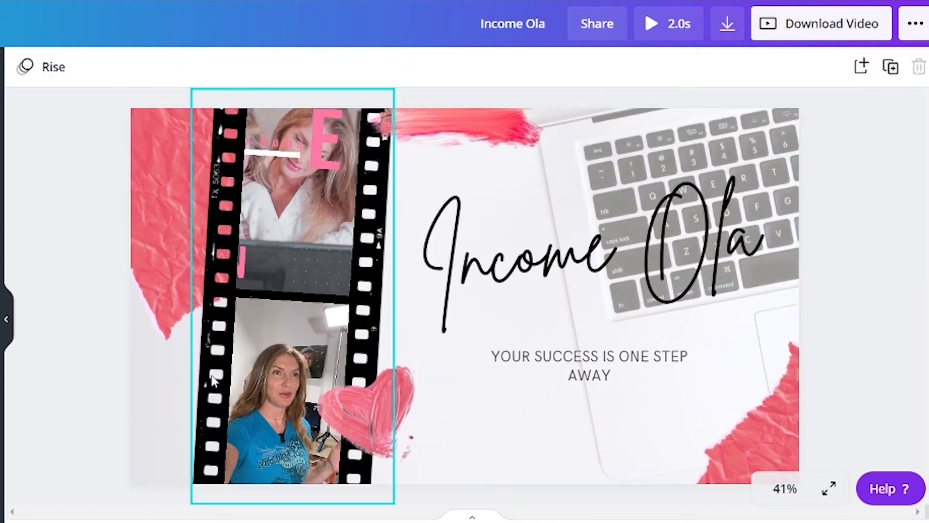
# - Adjust the image settings of the laptop background so the photo looks brighter and whiter
pyautogui.click(166, 386)
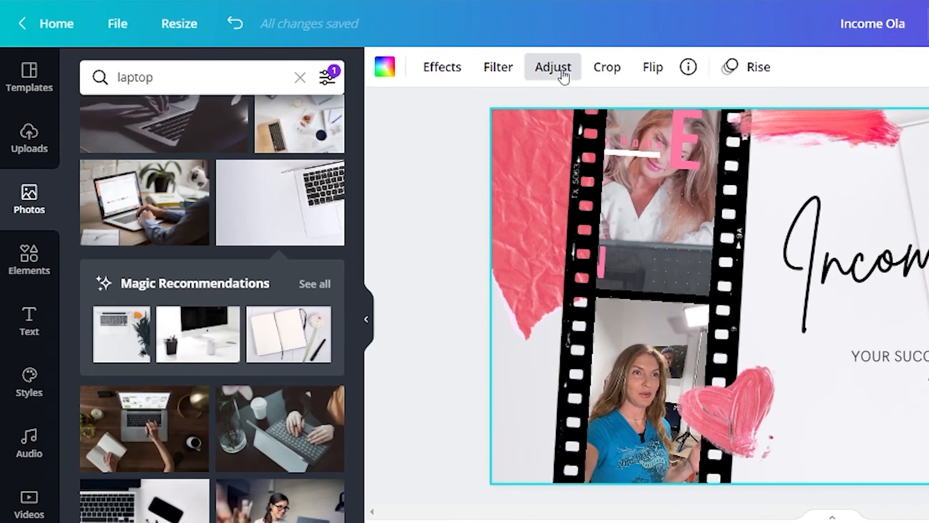
pyautogui.click(393, 67)
pyautogui.moveTo(67, 109); pyautogui.dragTo(89, 118)
pyautogui.moveTo(250, 118); pyautogui.dragTo(234, 114)
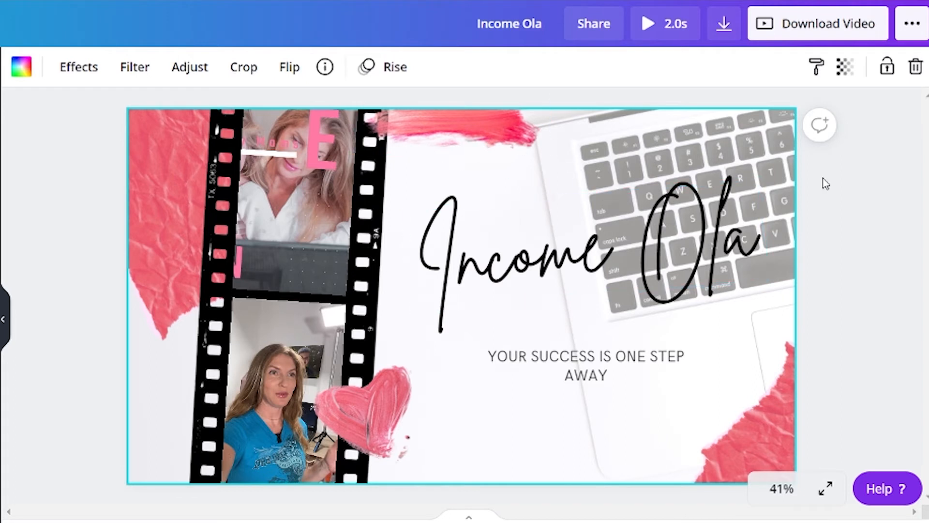
pyautogui.click(100, 380)
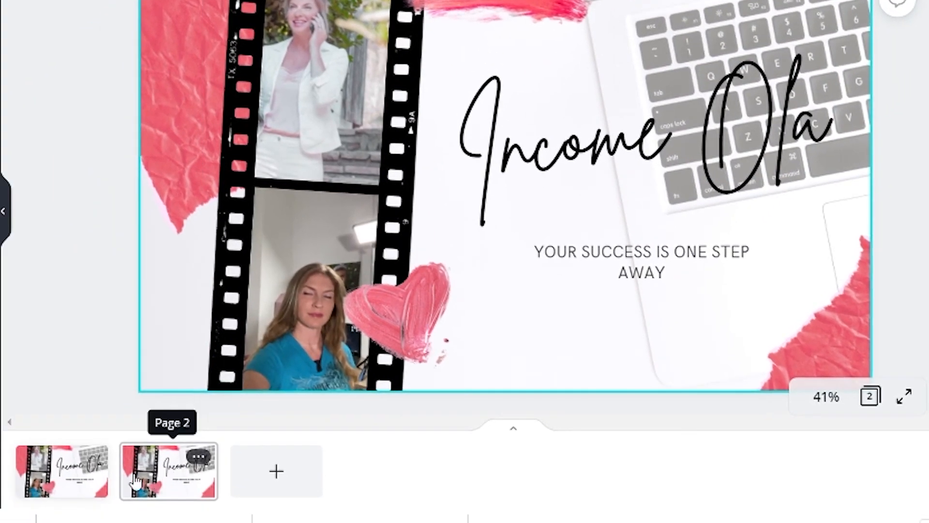
# - Delete the tagline "YOUR SUCCESS IS ONE STEP AWAY" from the duplicate page 2
pyautogui.click(149, 487)
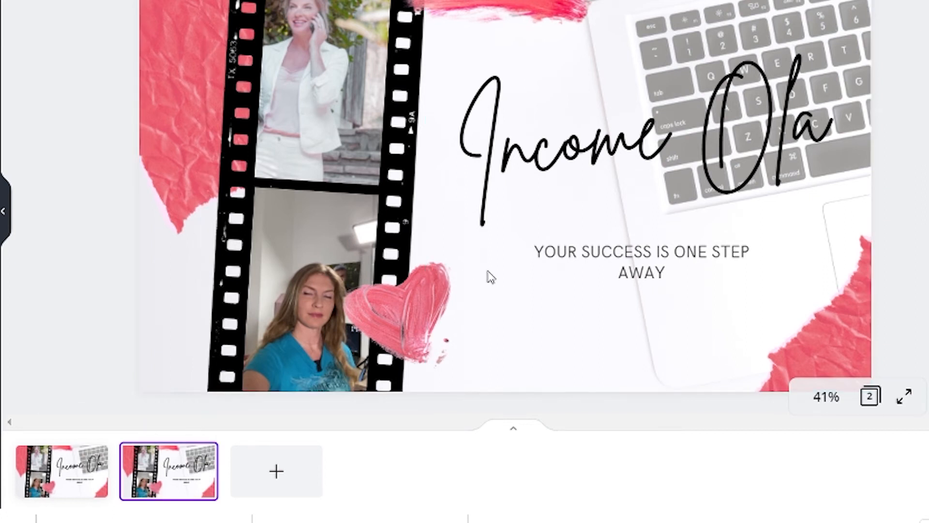
pyautogui.click(545, 162)
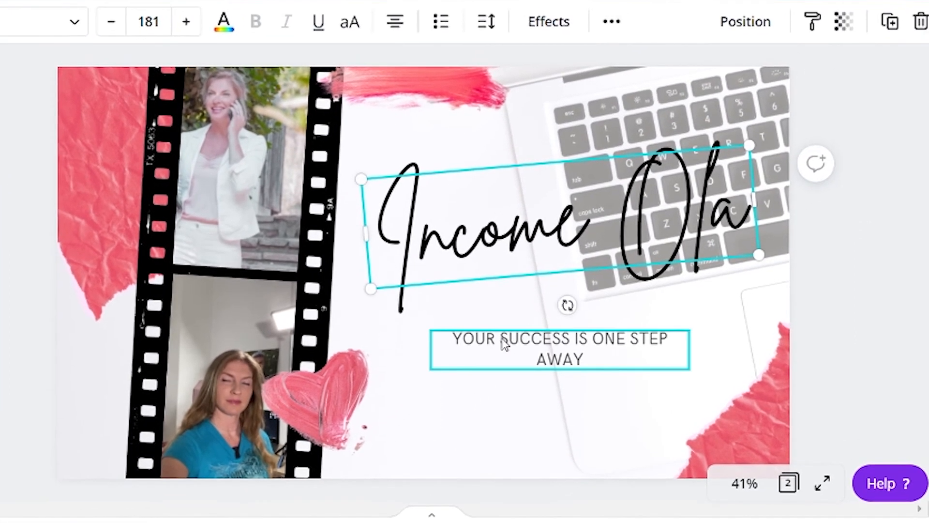
pyautogui.click(503, 343)
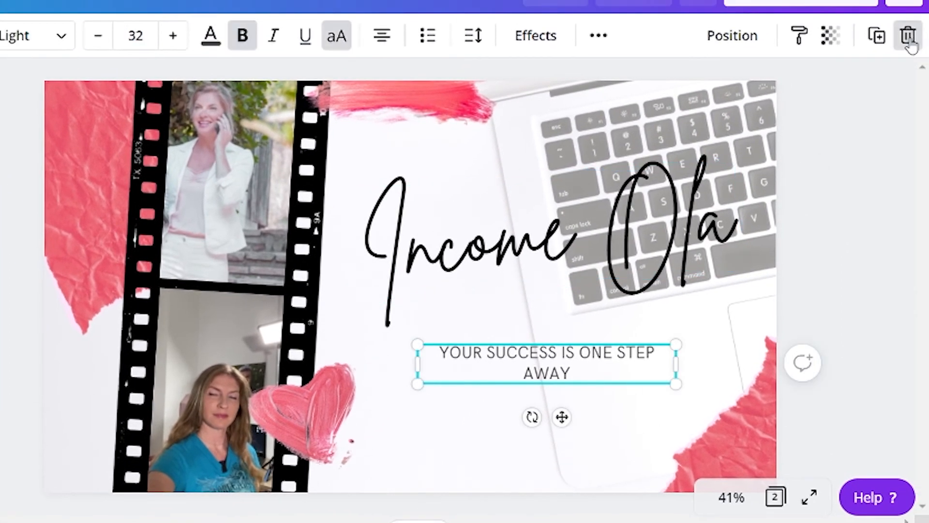
pyautogui.click(908, 39)
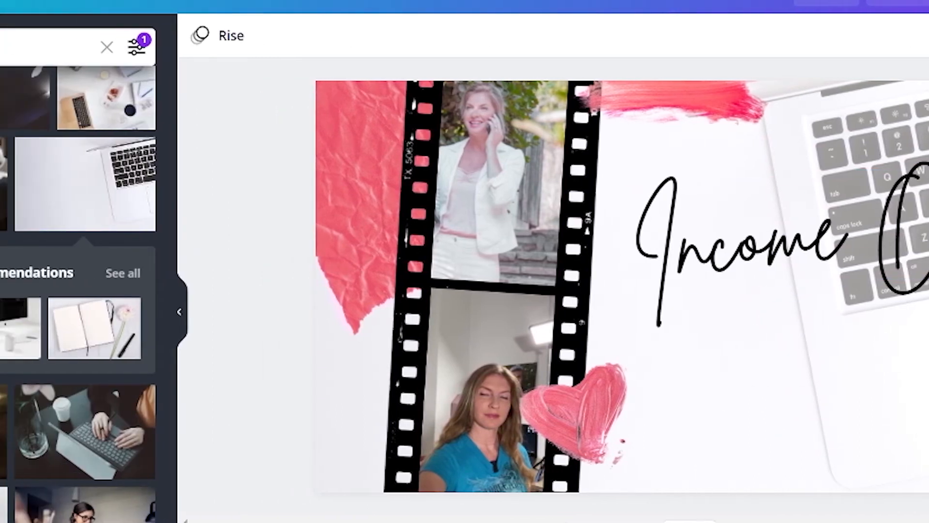
# - Search the elements for "subscribe" and limit the results to free items
pyautogui.click(5, 246)
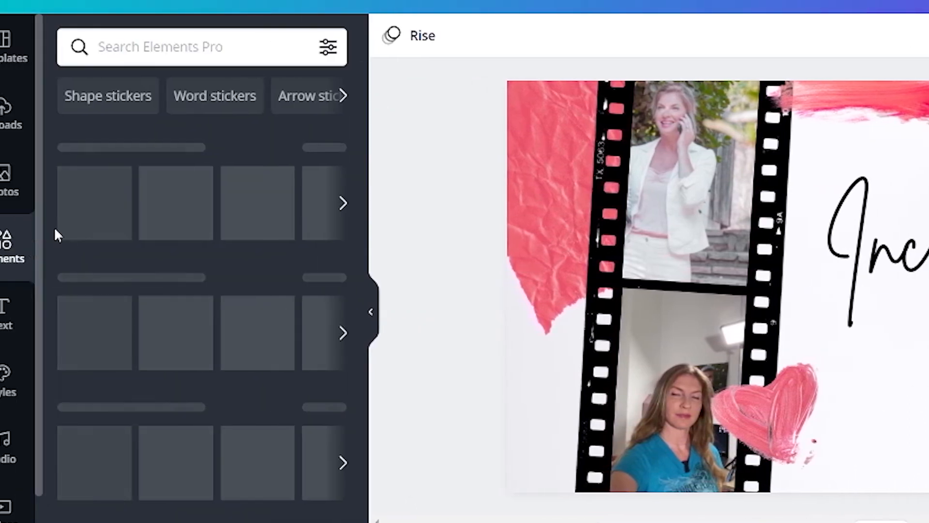
pyautogui.click(192, 46)
pyautogui.write('subscribe')
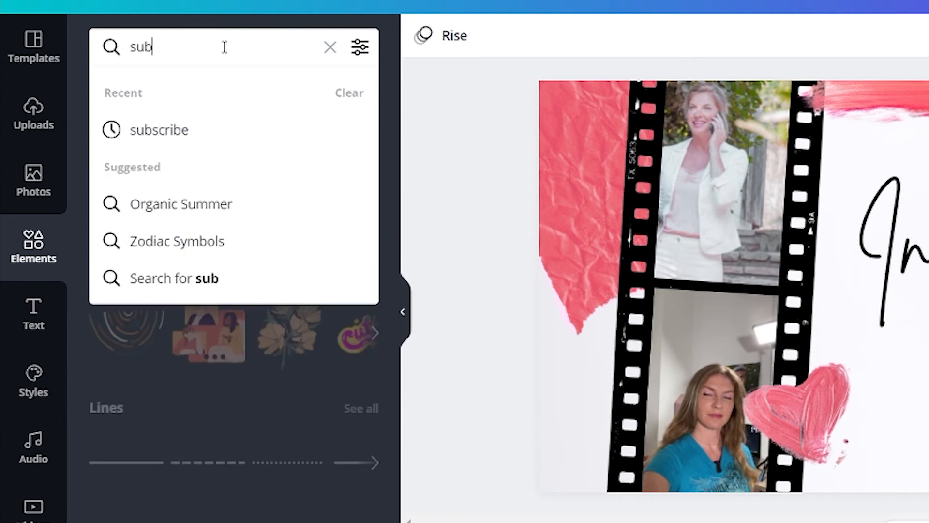
pyautogui.press('Return')
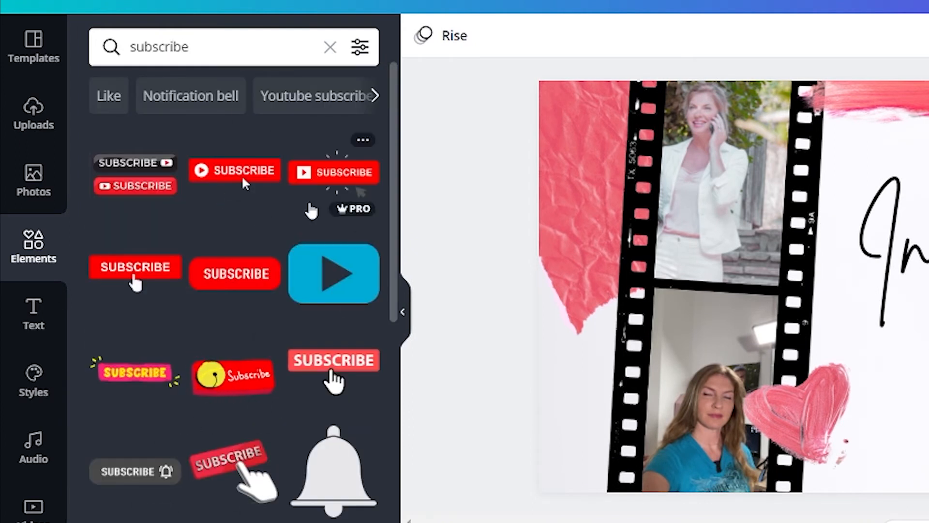
pyautogui.click(360, 51)
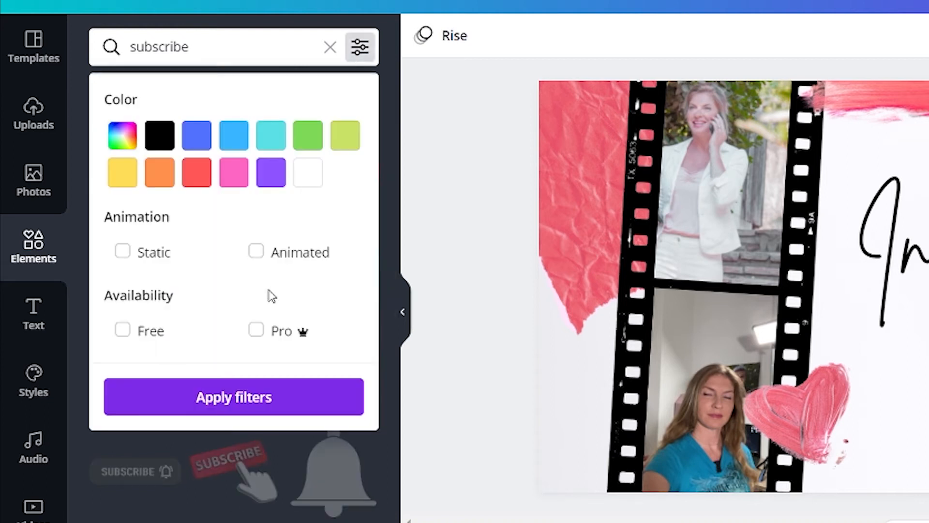
pyautogui.click(123, 332)
pyautogui.click(253, 402)
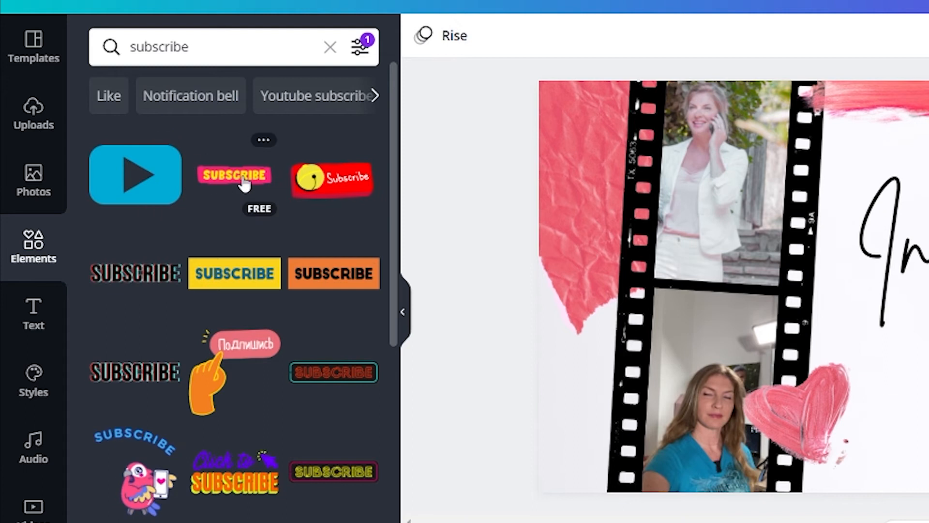
# - Add the pink SUBSCRIBE sticker with yellow lettering to page 2, shrink it and place it below the title
pyautogui.click(237, 178)
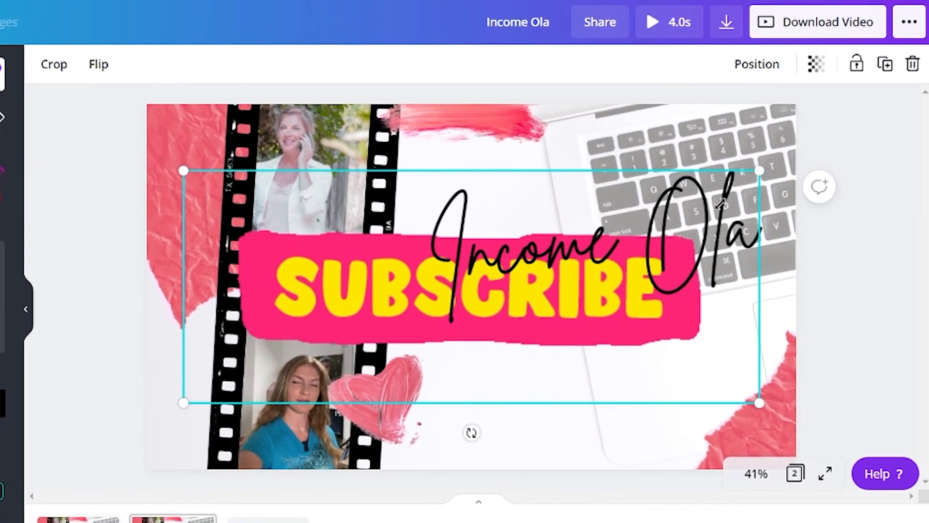
pyautogui.moveTo(789, 168); pyautogui.dragTo(464, 365)
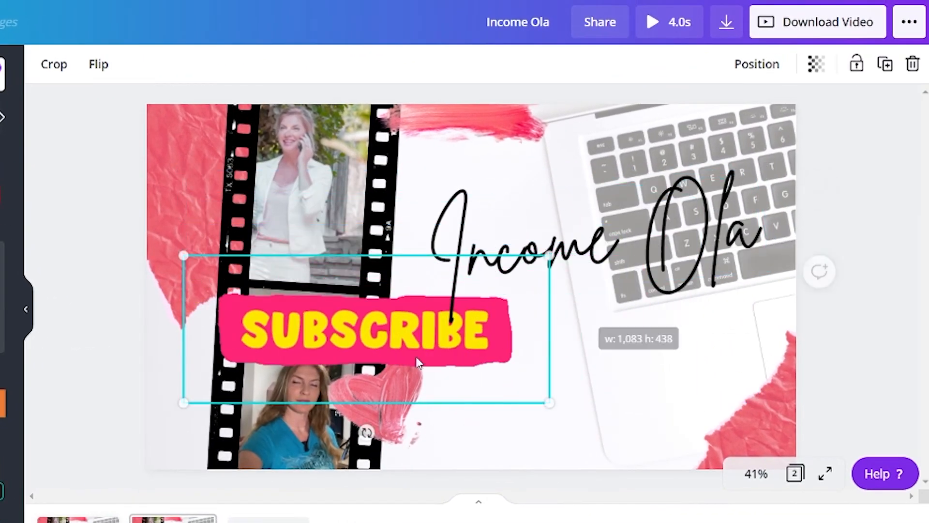
pyautogui.moveTo(340, 344); pyautogui.dragTo(532, 366)
# - Browse the music library and narrow the audio tracks to free ones
pyautogui.click(283, 306)
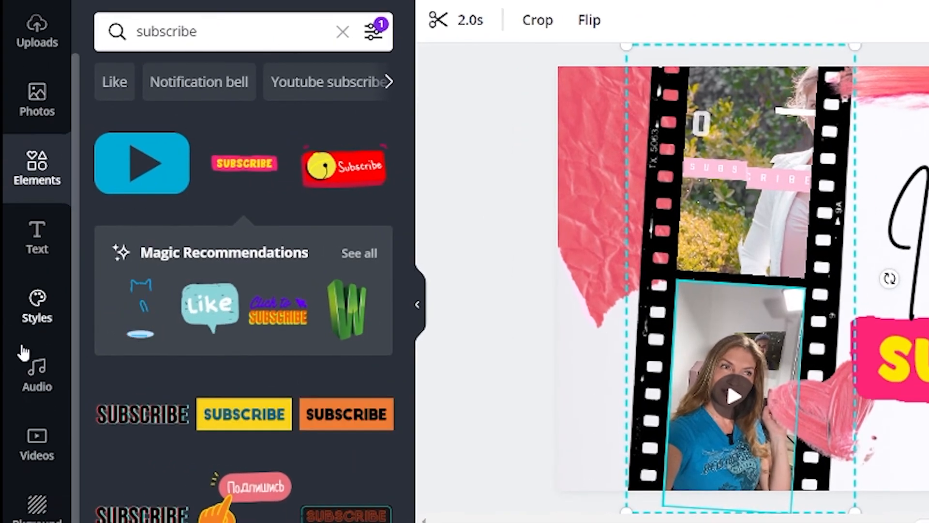
pyautogui.click(34, 361)
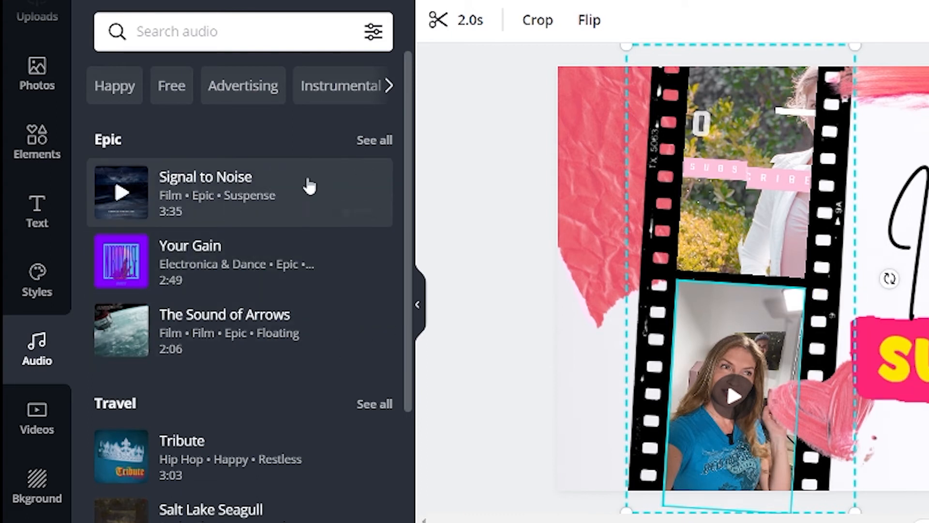
pyautogui.moveTo(370, 218)
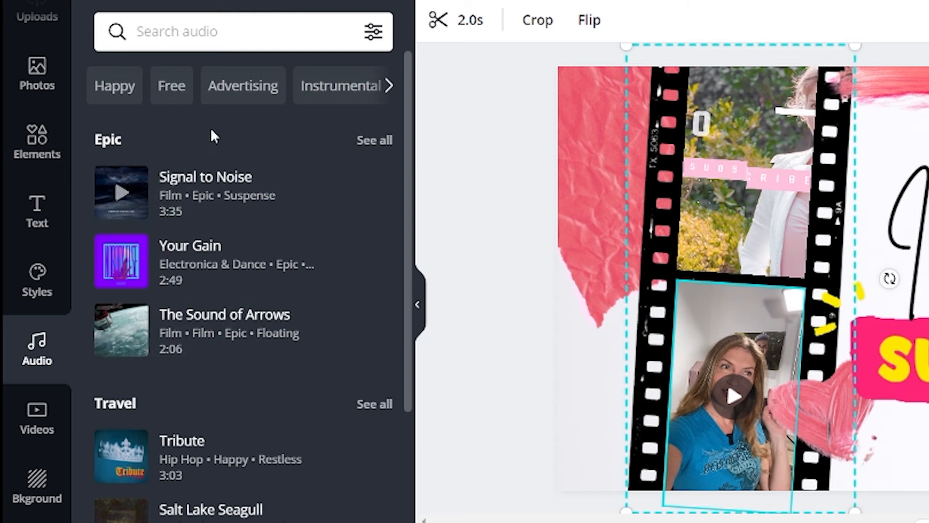
pyautogui.click(173, 88)
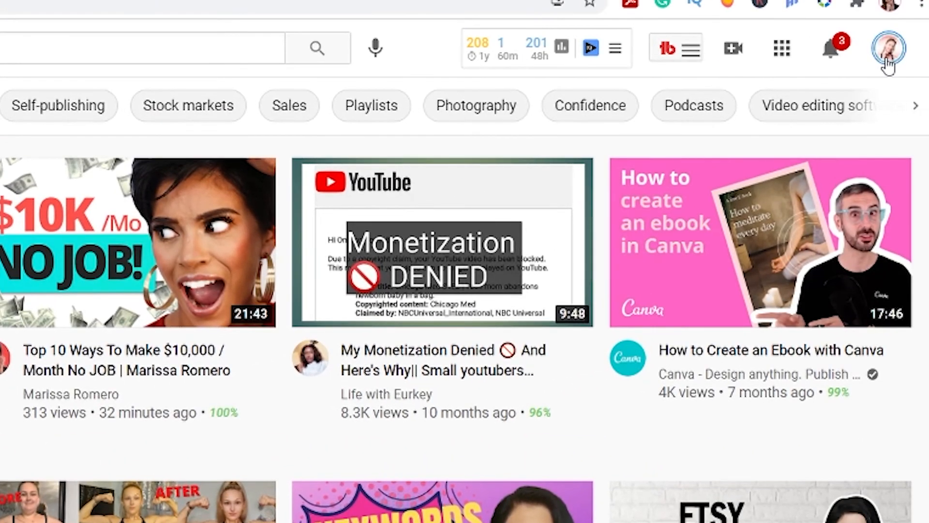
# - Switch to YouTube, open the Audio library in YouTube Studio, and examine the free music's license terms and filter options
pyautogui.click(888, 59)
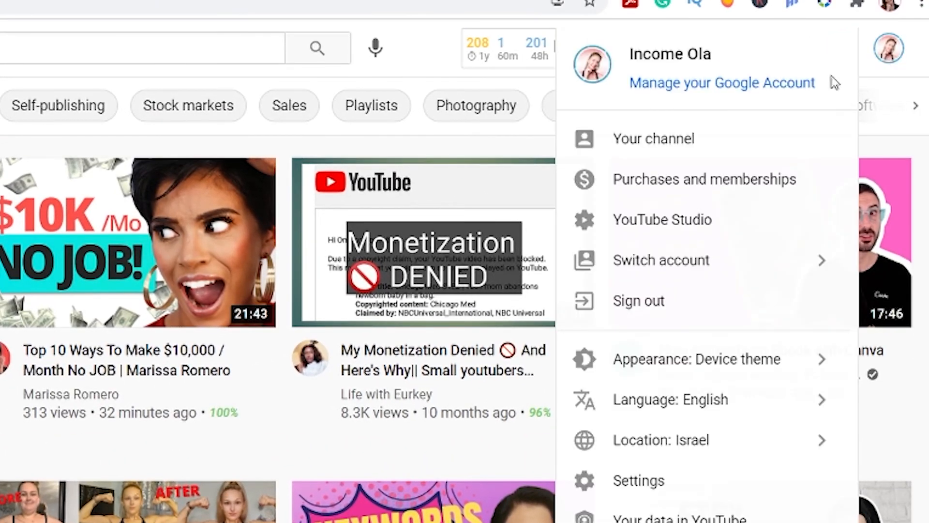
pyautogui.click(707, 222)
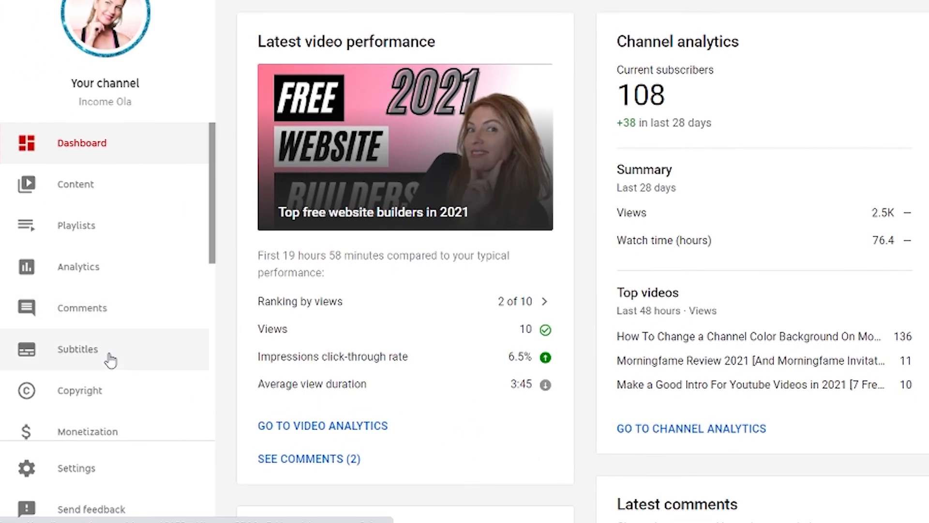
pyautogui.scroll(-10, 110, 360)
pyautogui.scroll(2, 114, 302)
pyautogui.scroll(5, 124, 296)
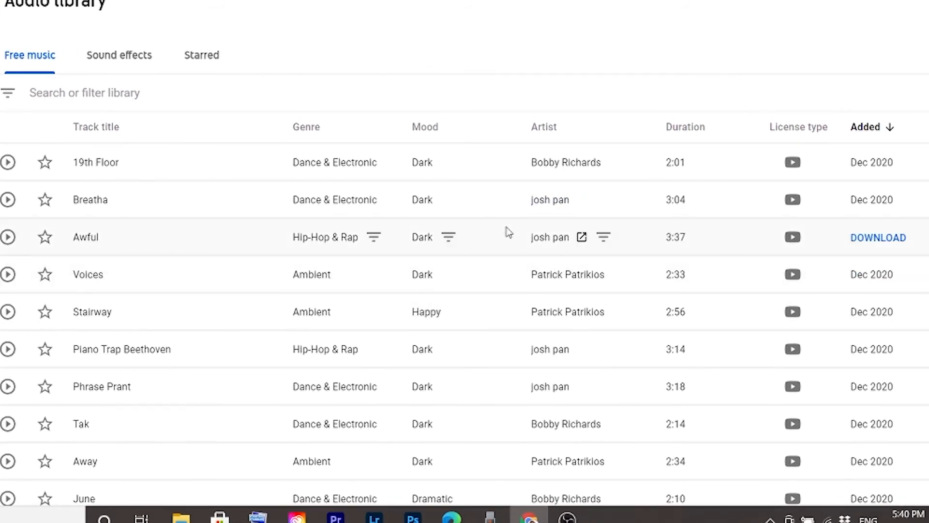
pyautogui.moveTo(791, 160)
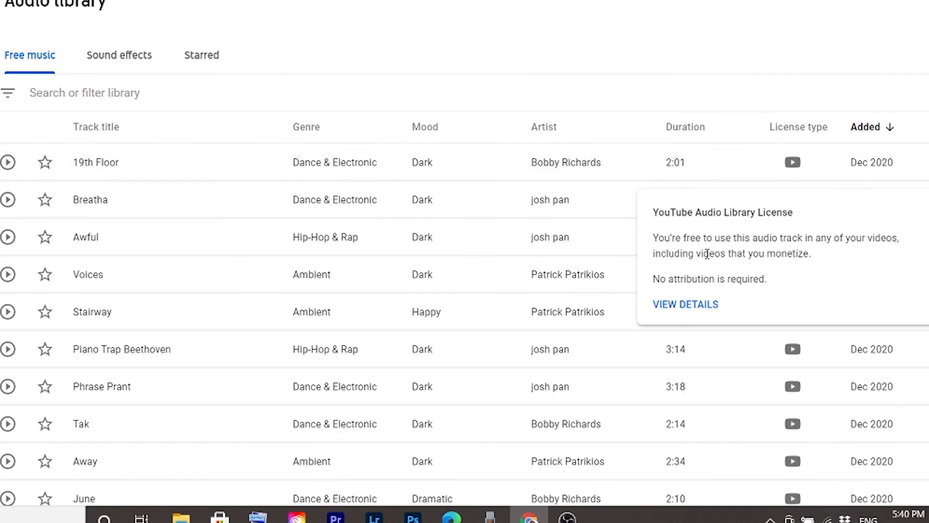
pyautogui.click(61, 92)
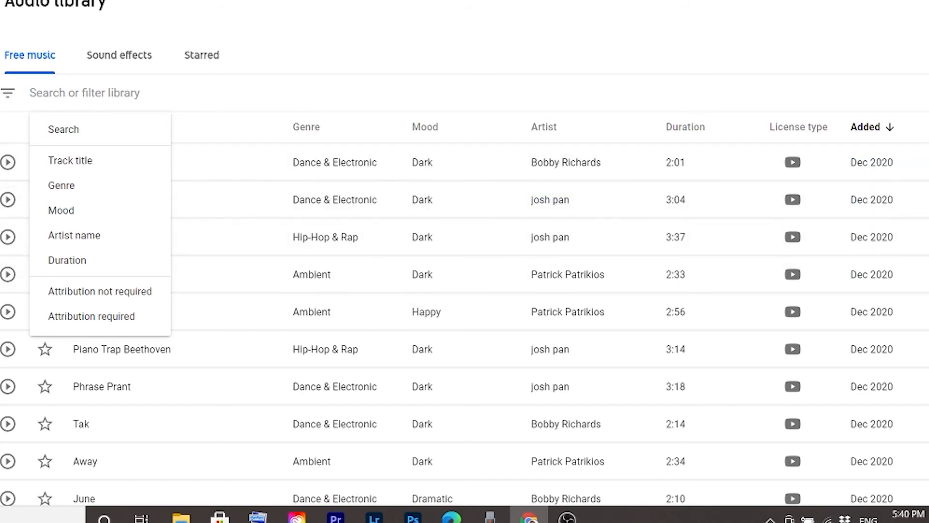
# - Return to Canva and browse the computer's Downloads folder for an MP3 track to upload
pyautogui.hotkey('ctrl', 't')
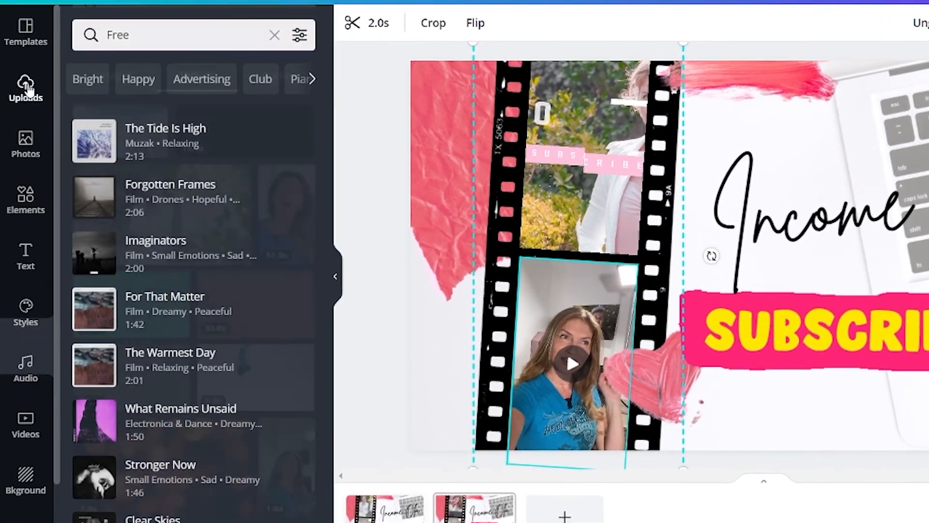
pyautogui.click(23, 86)
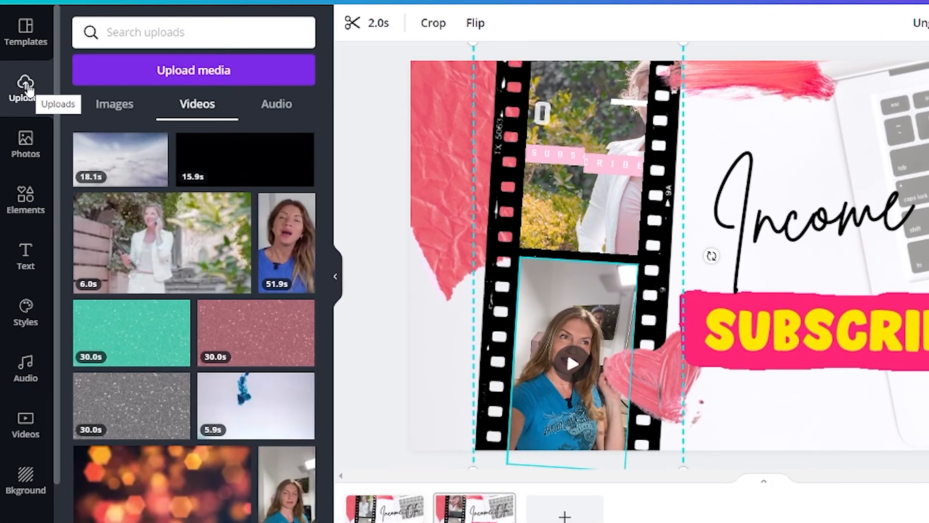
pyautogui.click(203, 78)
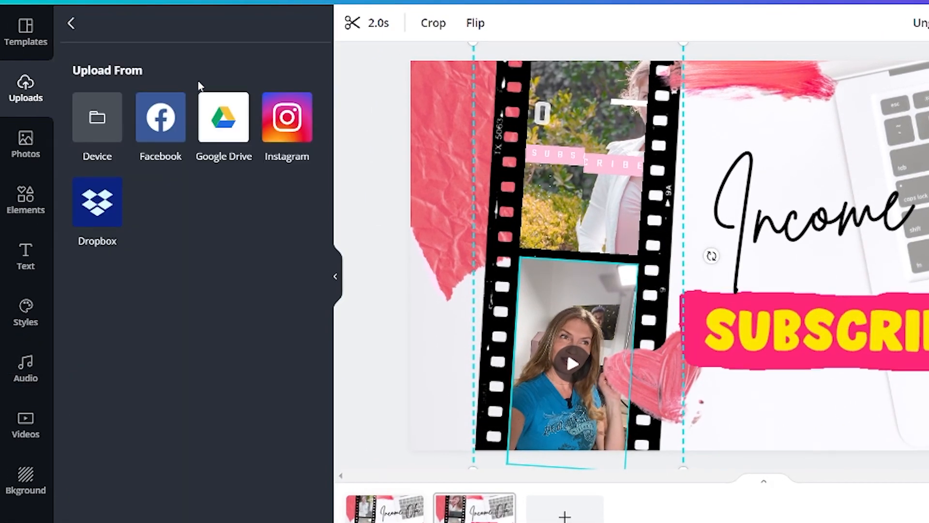
pyautogui.click(118, 135)
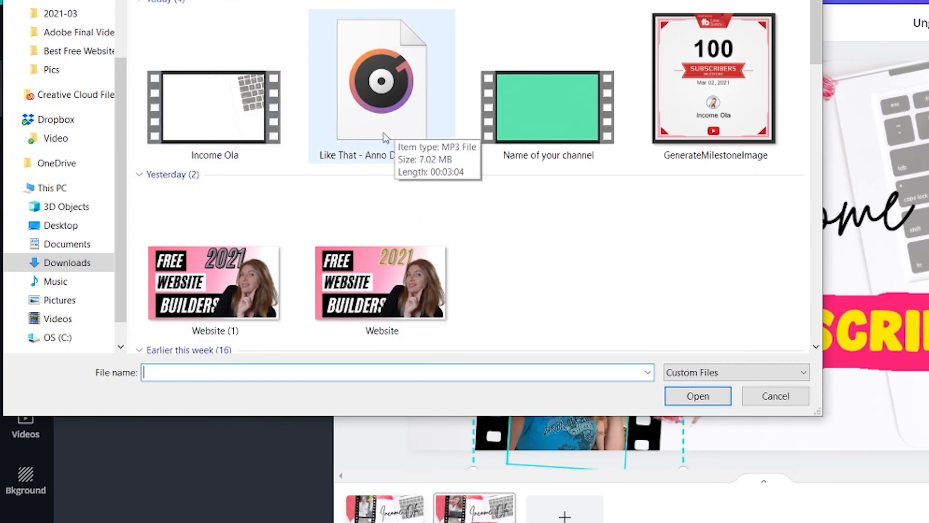
pyautogui.press('Escape')
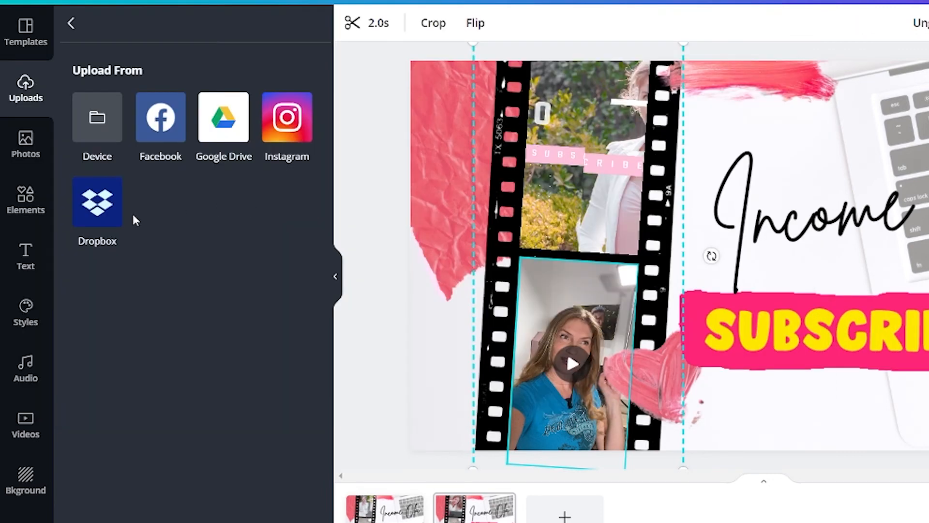